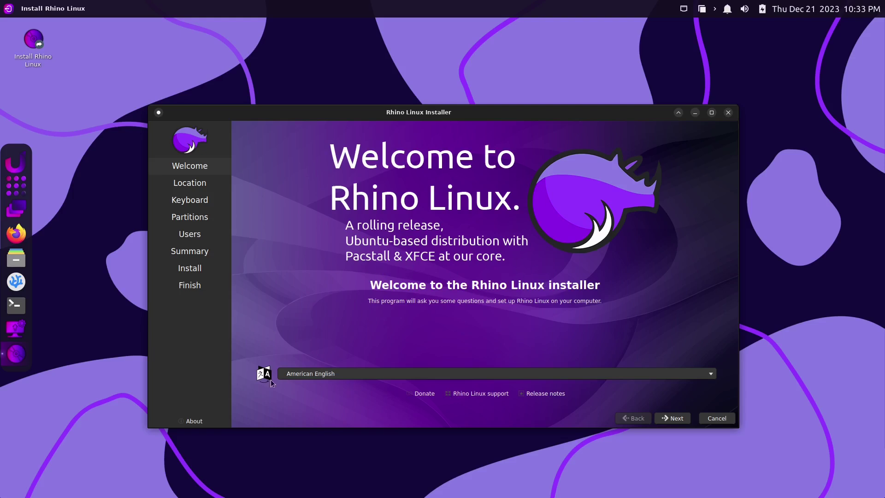
Keep Los Angeles time and the English (US) keyboard, then choose Erase disk for the 39.99 GiB drive
{"action": "left_click", "coordinate": [675, 420]}
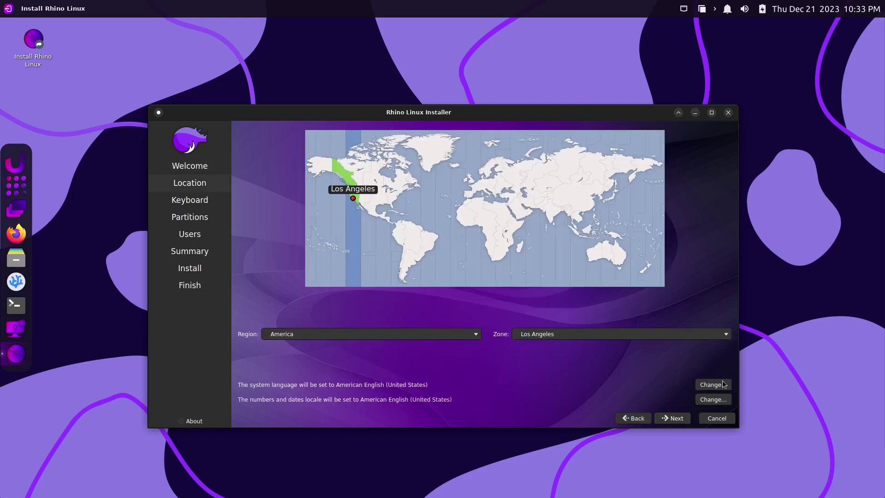
{"action": "left_click", "coordinate": [669, 419]}
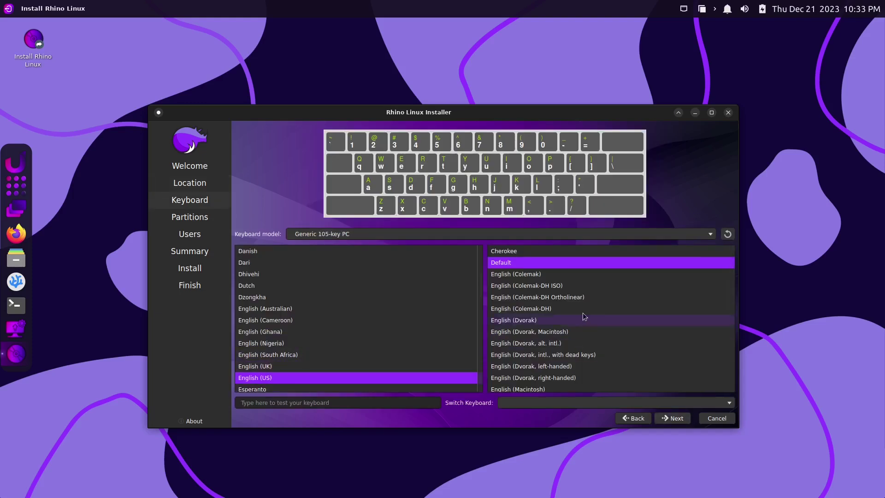
{"action": "left_click", "coordinate": [669, 418]}
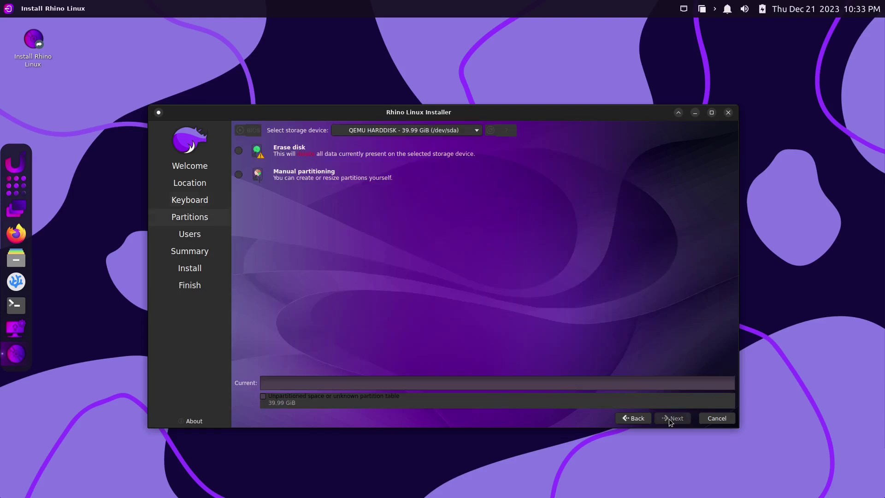
{"action": "left_click", "coordinate": [239, 150]}
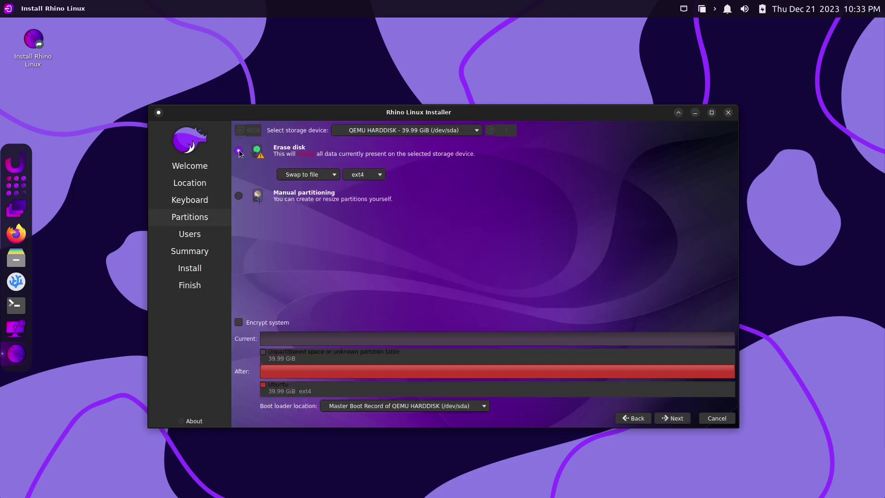
{"action": "left_click", "coordinate": [674, 419]}
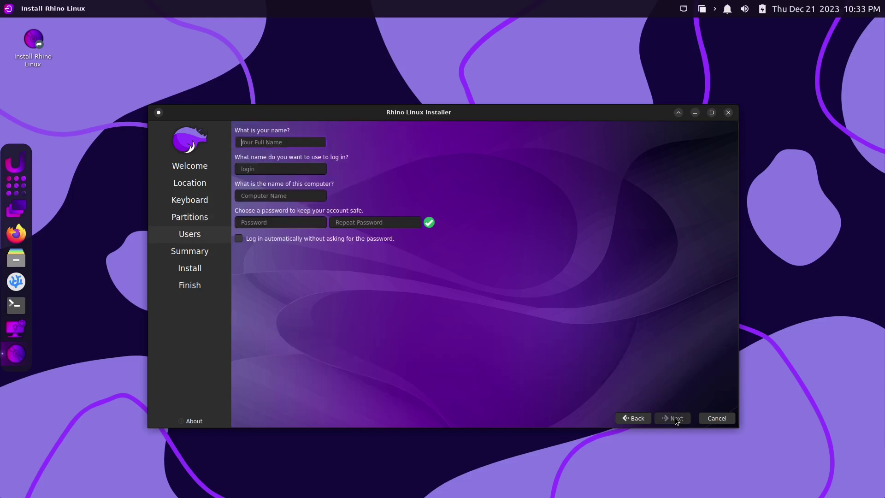
Enter the user's full name, set and confirm the account password, and enable automatic login
{"action": "left_click", "coordinate": [289, 140]}
{"action": "type", "text": "Linu"}
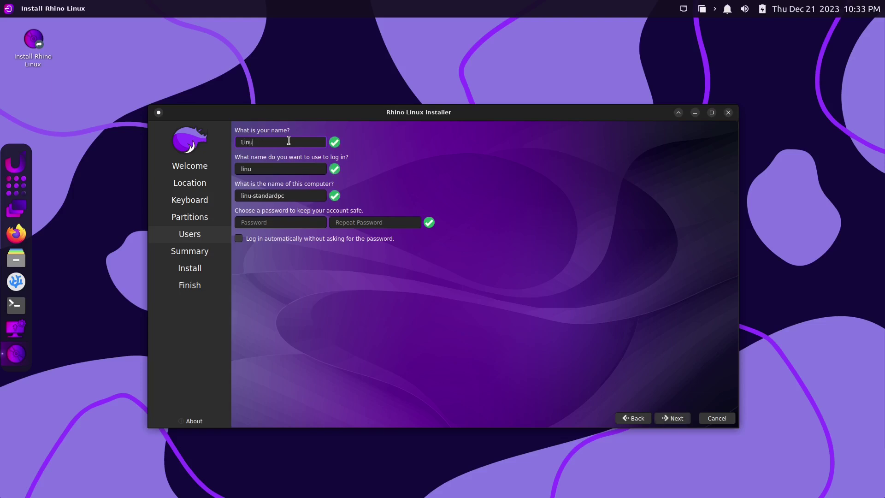
{"action": "type", "text": "xHub"}
{"action": "left_click", "coordinate": [255, 222]}
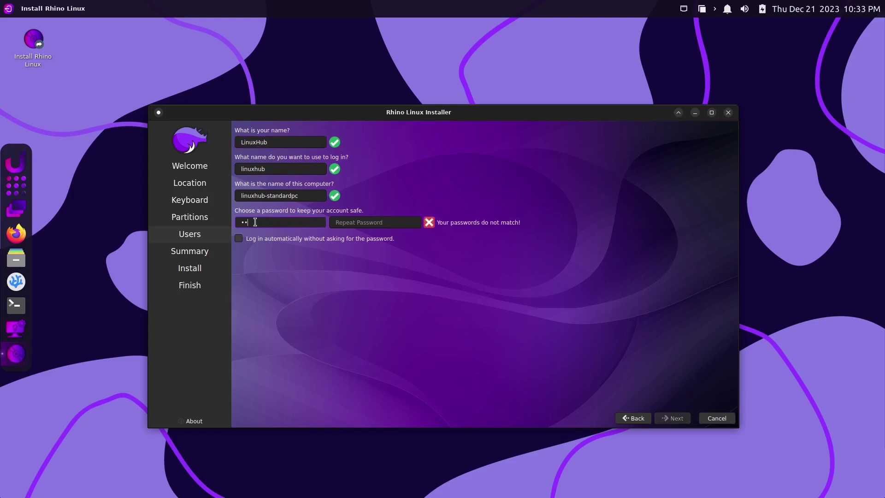
{"action": "left_click", "coordinate": [355, 223]}
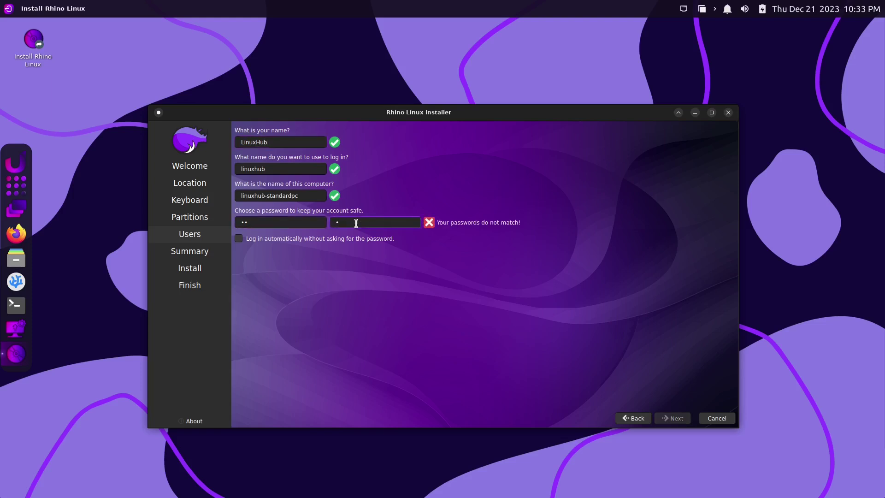
{"action": "left_click", "coordinate": [241, 238]}
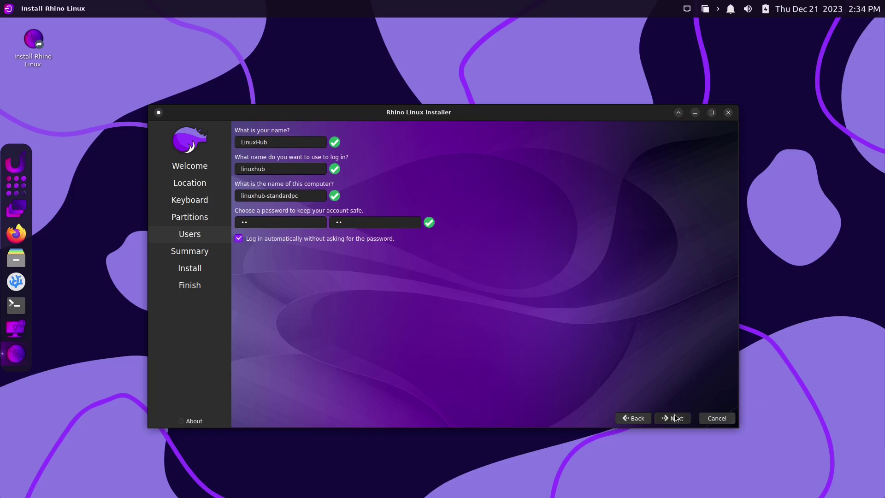
{"action": "left_click", "coordinate": [673, 418]}
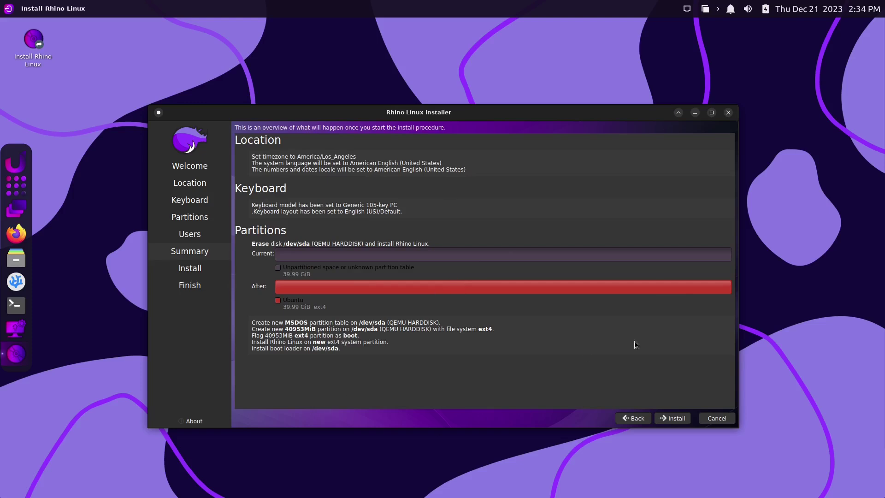
Start the installation from the Summary and confirm Install Now to write Rhino Linux to disk
{"action": "left_click", "coordinate": [674, 418]}
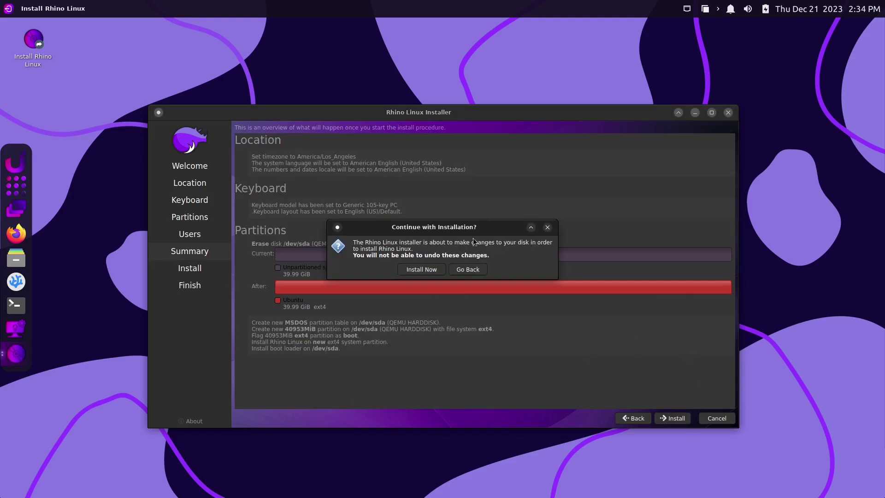
{"action": "left_click", "coordinate": [419, 268]}
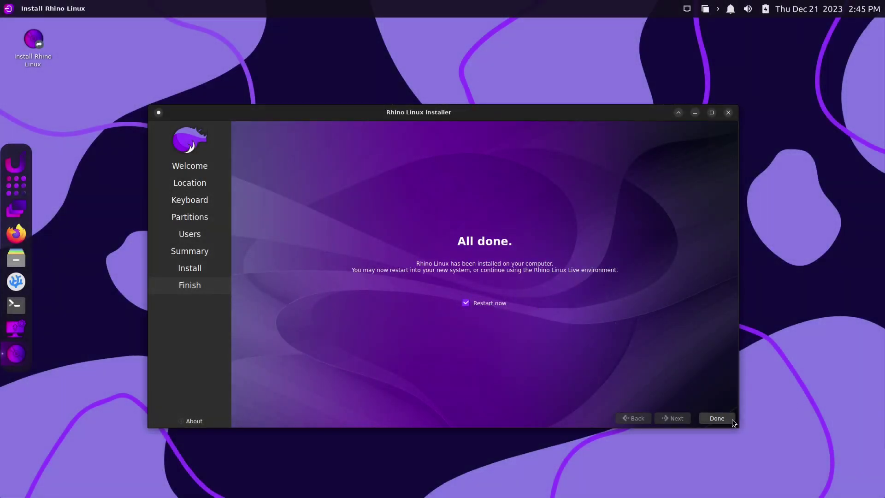
Finish with Restart now ticked, then centre the Setup Wizard welcome window after reboot
{"action": "left_click", "coordinate": [717, 418]}
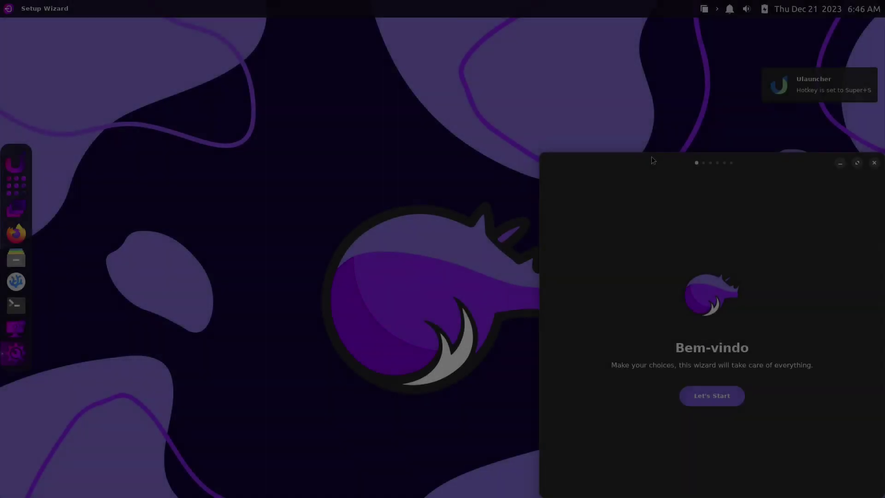
{"action": "left_click_drag", "start_coordinate": [652, 160], "coordinate": [382, 77]}
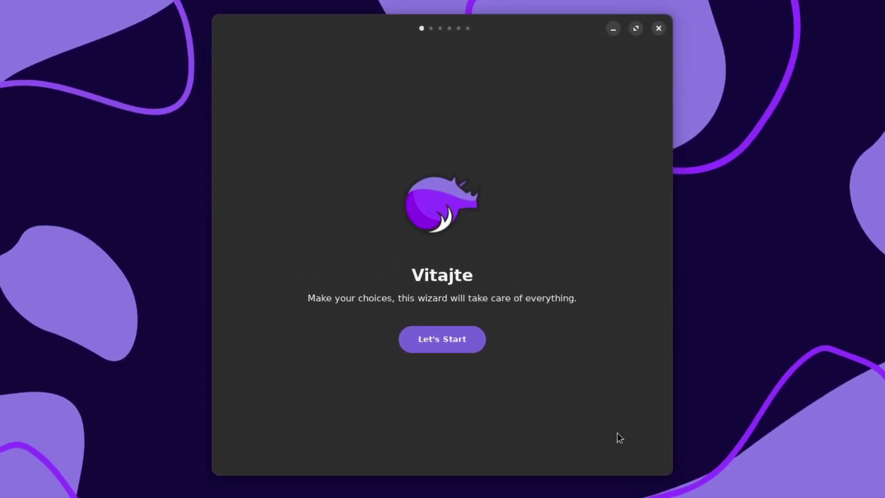
Begin setup, preview the light colour scheme, then return to the dark scheme and continue
{"action": "left_click", "coordinate": [454, 354]}
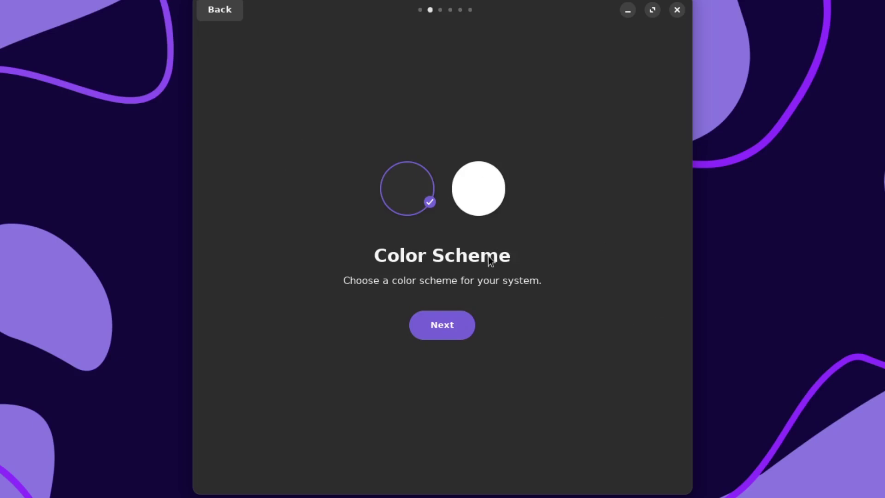
{"action": "left_click", "coordinate": [479, 189]}
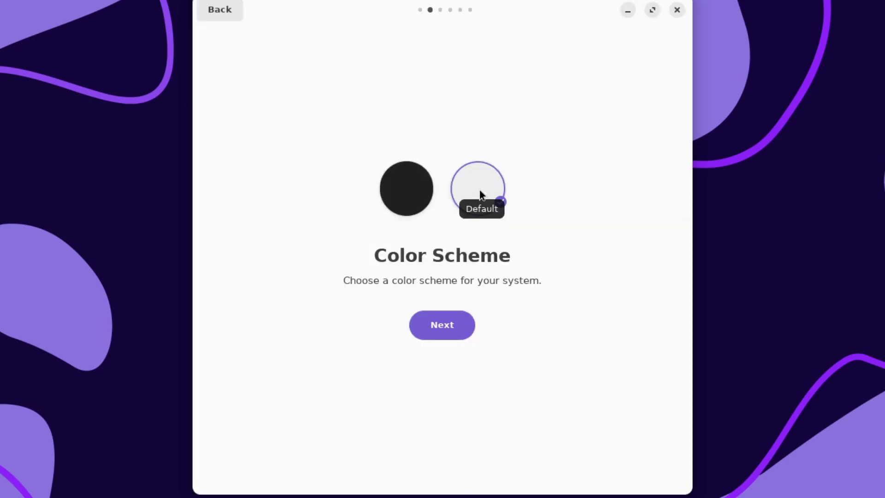
{"action": "left_click", "coordinate": [399, 190]}
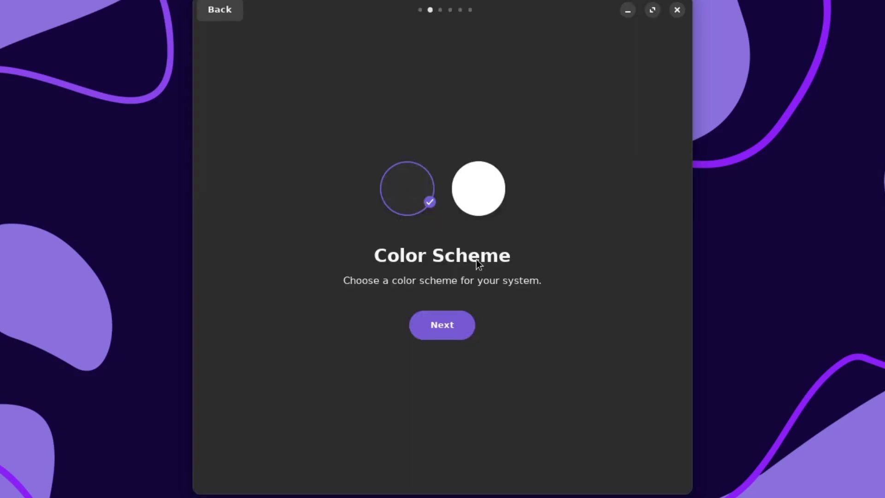
{"action": "left_click", "coordinate": [453, 332]}
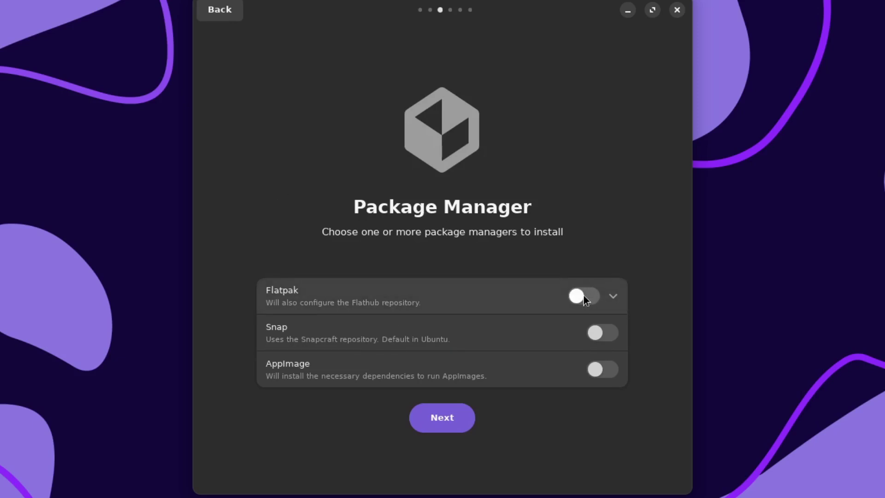
Enable Flatpak with its Beta Channel option, plus Snap and AppImage support
{"action": "left_click", "coordinate": [613, 296]}
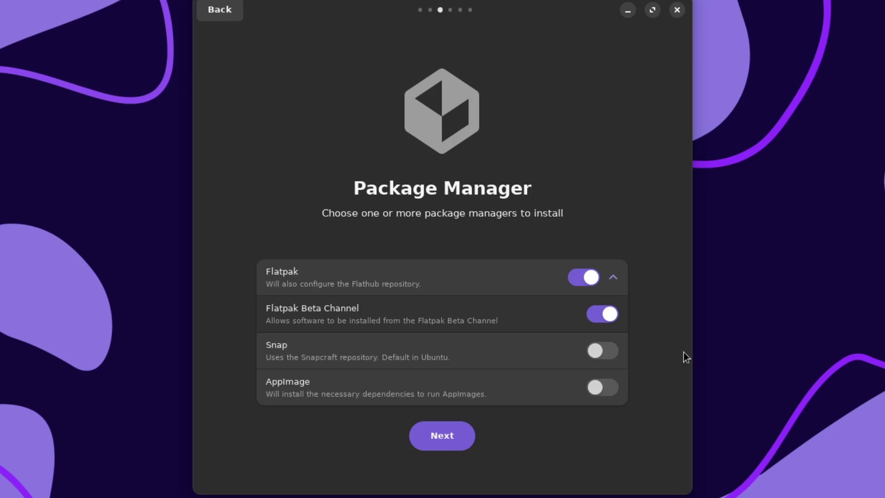
{"action": "left_click", "coordinate": [596, 349]}
{"action": "left_click", "coordinate": [606, 390]}
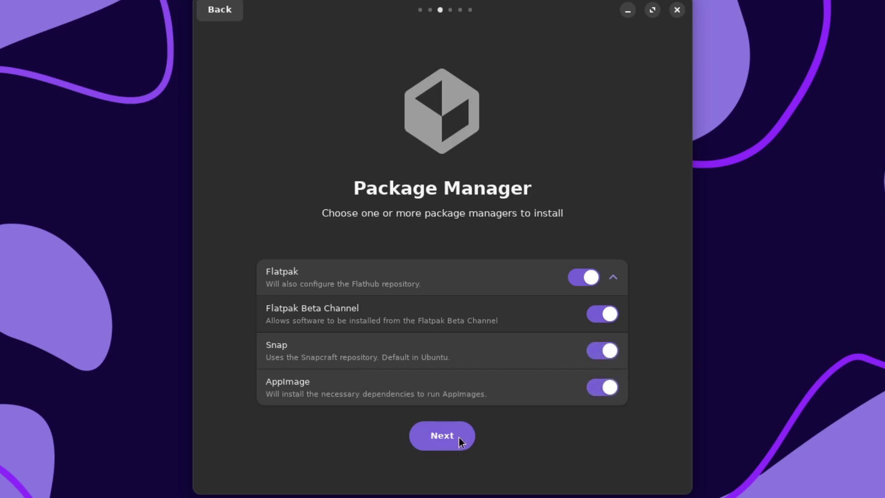
{"action": "left_click", "coordinate": [434, 433]}
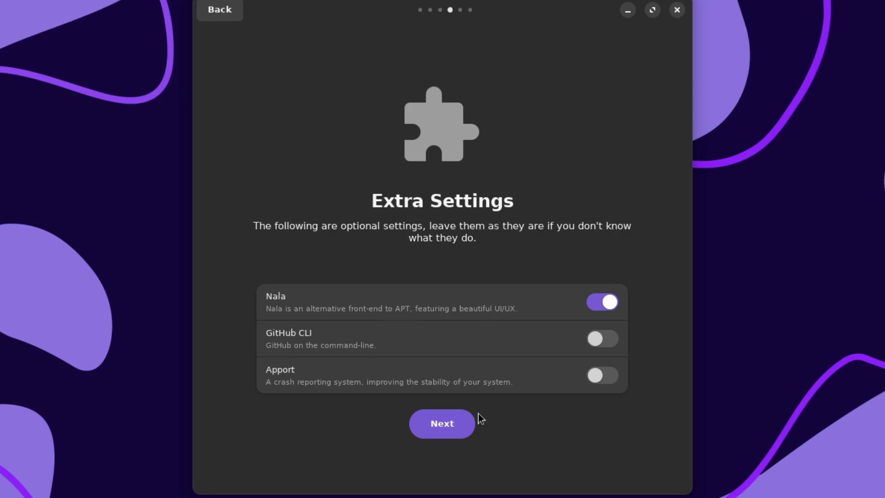
Apply the Extra Settings, authenticating twice with the account password until All done! appears
{"action": "left_click", "coordinate": [452, 429]}
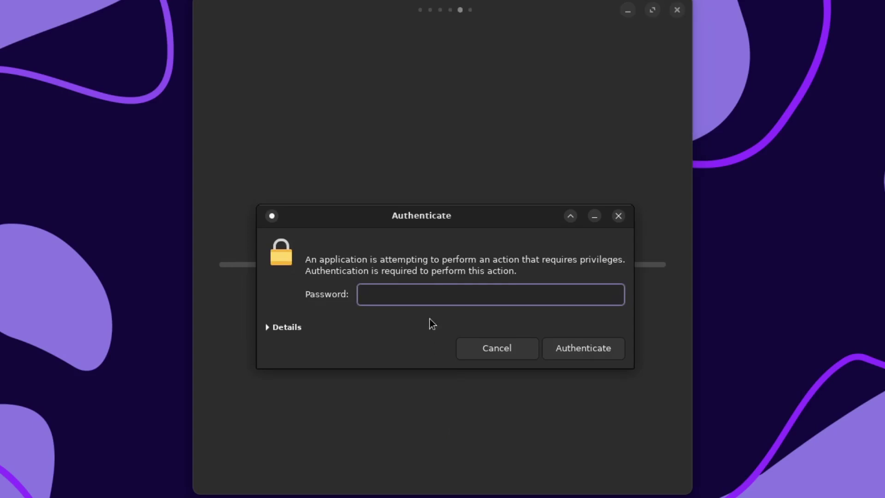
{"action": "type", "text": "••"}
{"action": "key", "text": "Return"}
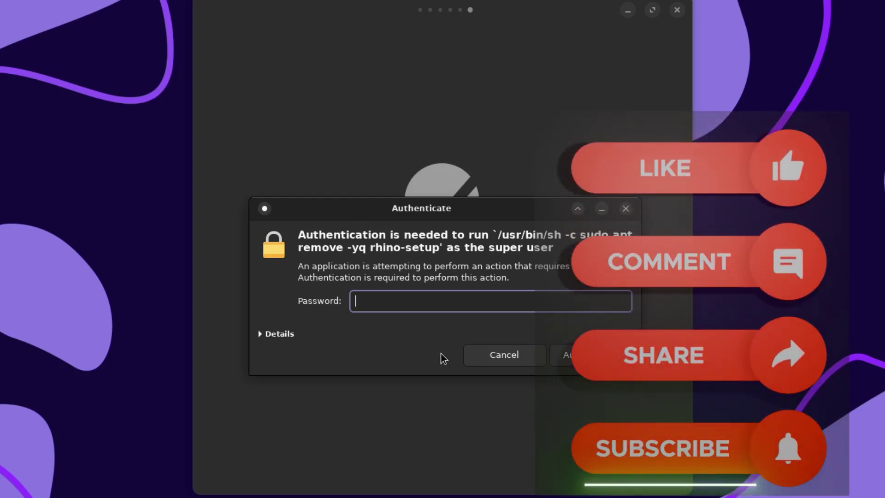
{"action": "type", "text": "**"}
{"action": "key", "text": "Return"}
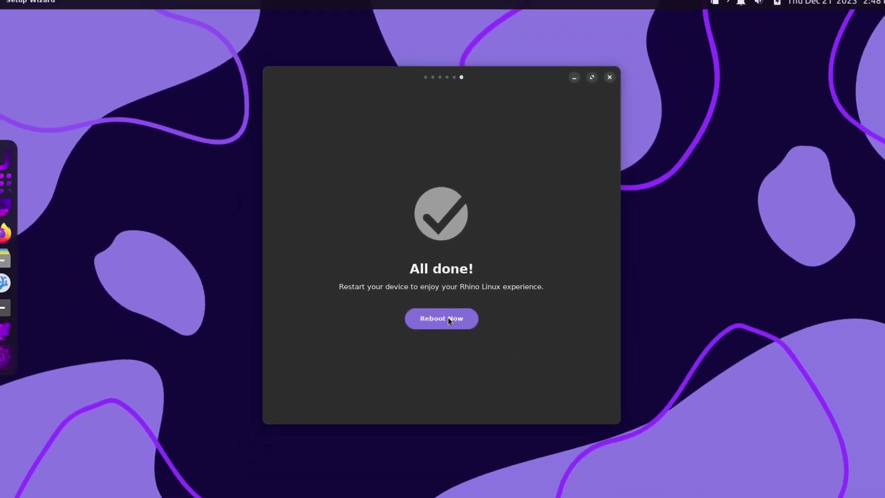
Reboot into the configured system, then browse the Desktop and Video top-bar menus
{"action": "left_click", "coordinate": [448, 317]}
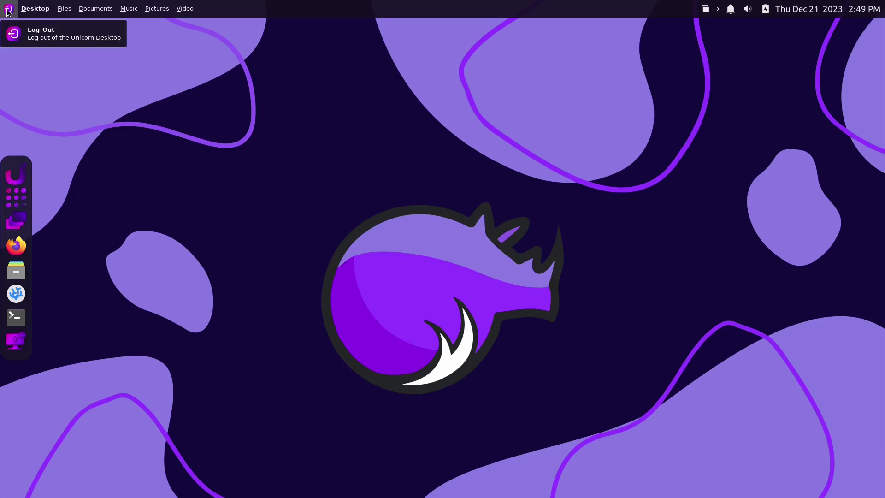
{"action": "left_click", "coordinate": [35, 12]}
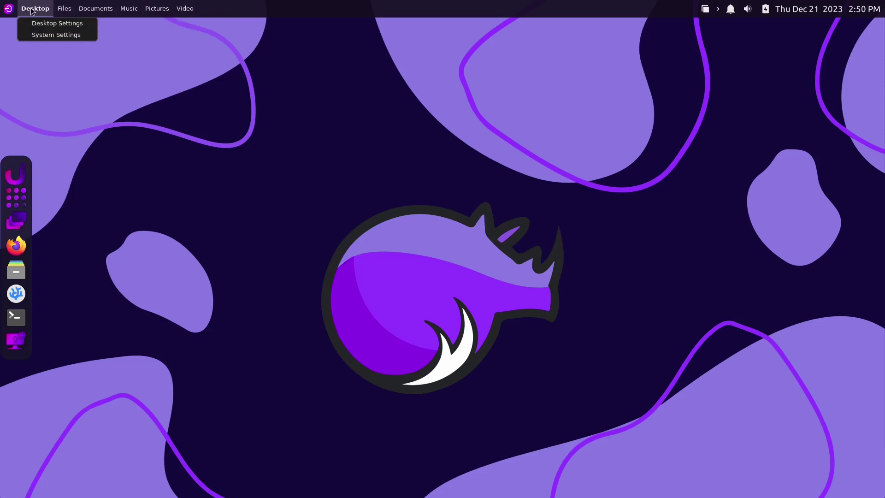
{"action": "mouse_move", "coordinate": [185, 9]}
{"action": "left_click", "coordinate": [596, 153]}
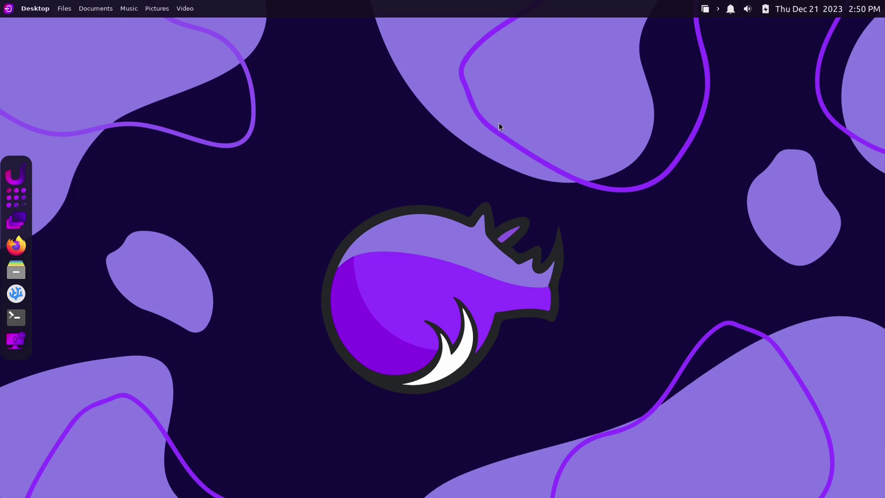
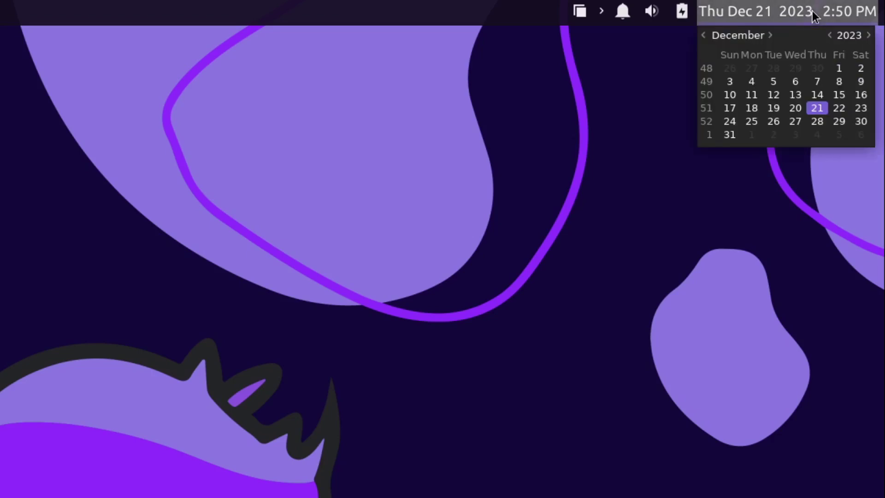
Close the calendar and turn on Presentation mode from the battery tray menu
{"action": "left_click", "coordinate": [812, 11]}
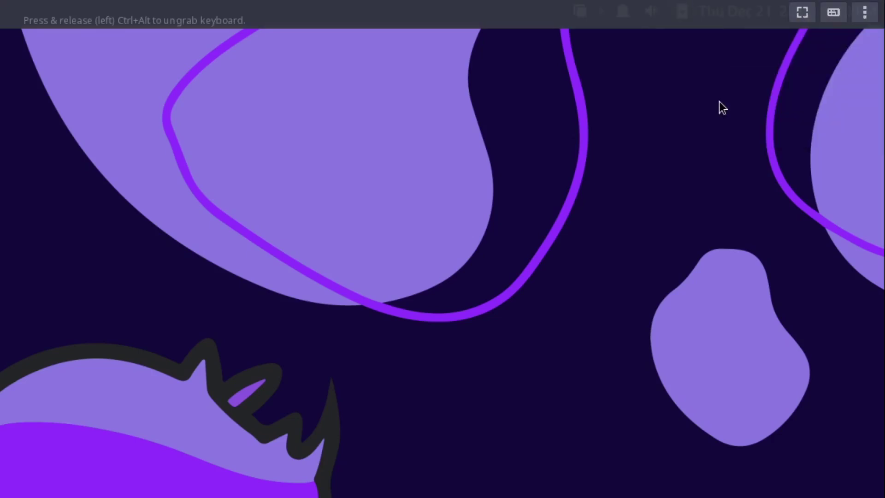
{"action": "left_click", "coordinate": [682, 12]}
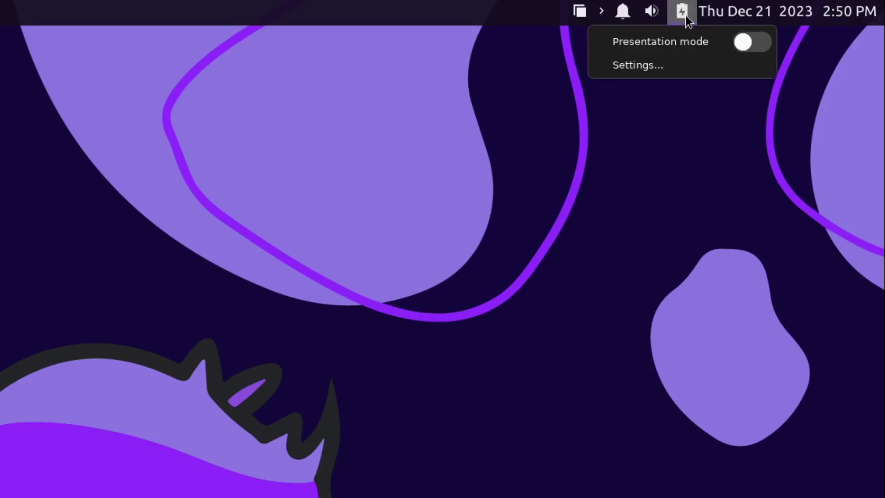
{"action": "left_click", "coordinate": [748, 44]}
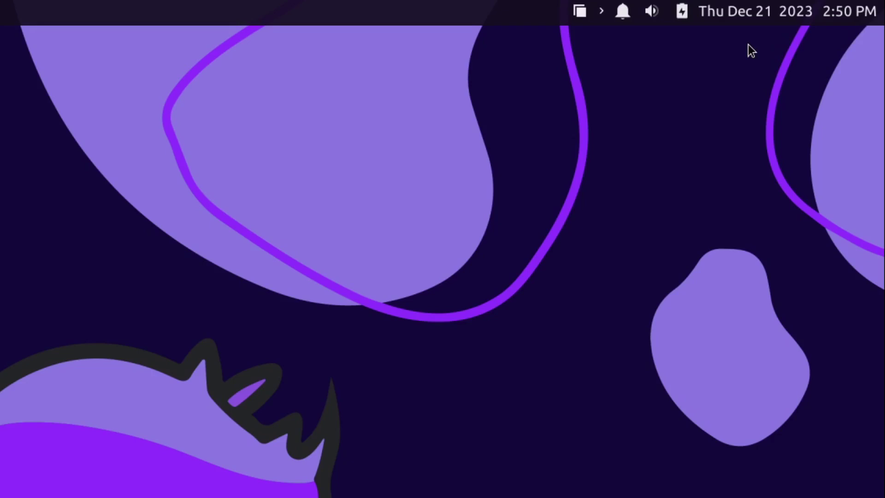
{"action": "left_click", "coordinate": [683, 11]}
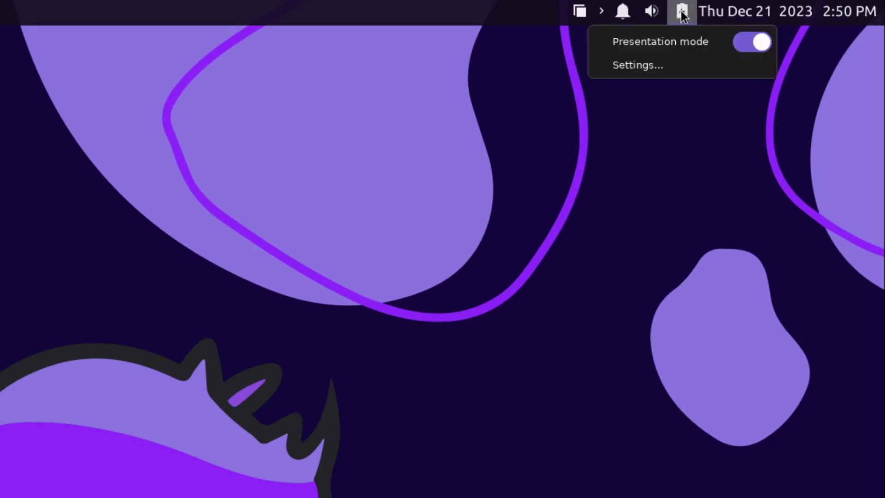
{"action": "left_click", "coordinate": [663, 7]}
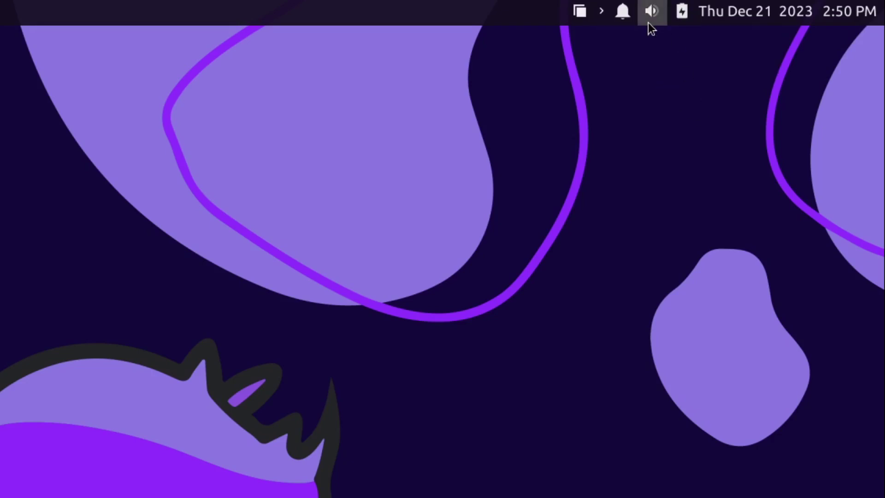
Glance at the volume controls, then switch on Do not disturb in the notifications list
{"action": "left_click", "coordinate": [649, 13]}
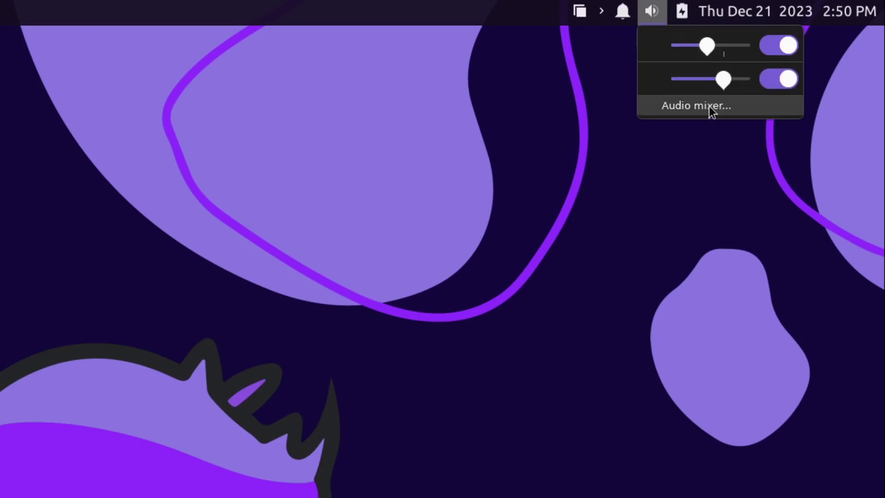
{"action": "left_click", "coordinate": [627, 11]}
{"action": "left_click", "coordinate": [627, 11]}
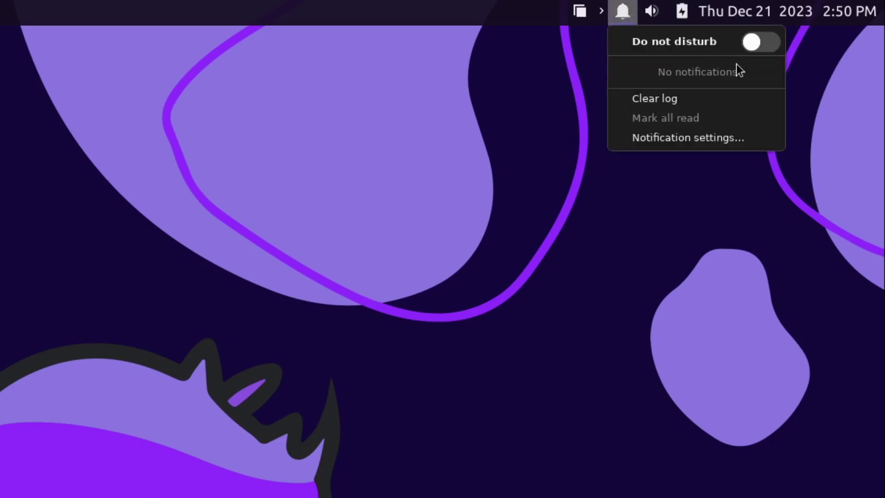
{"action": "left_click", "coordinate": [763, 41]}
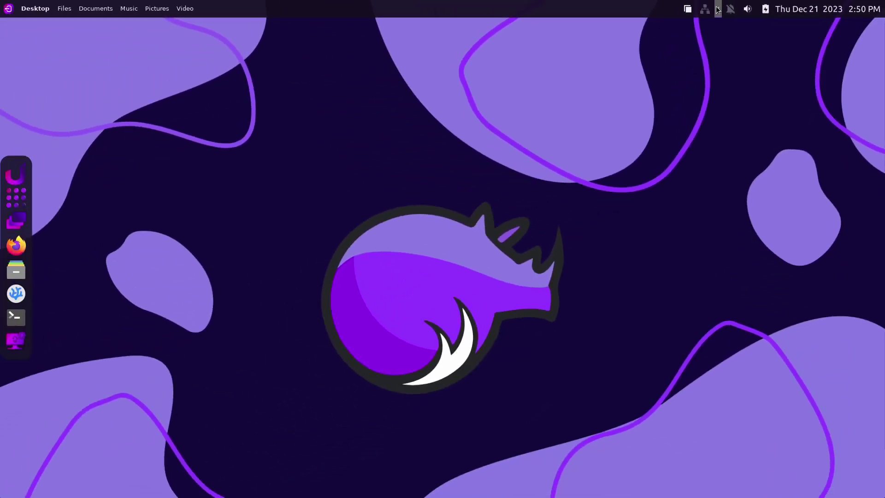
{"action": "left_click", "coordinate": [706, 9]}
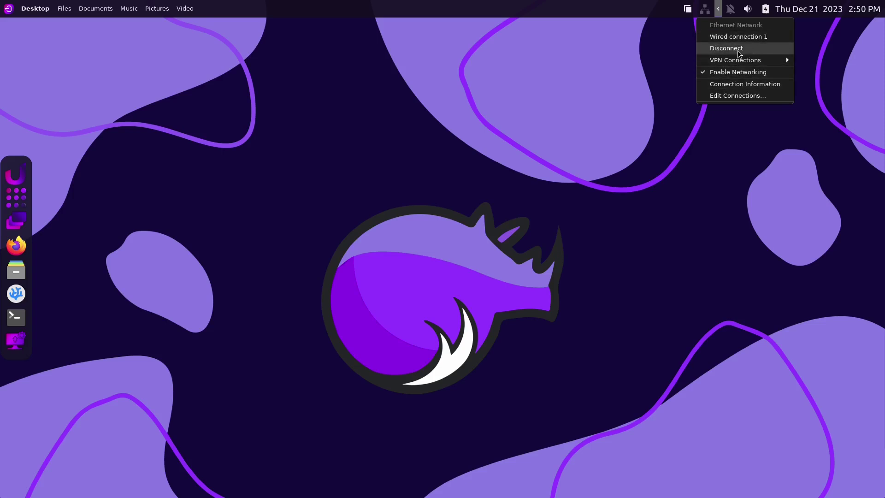
{"action": "left_click", "coordinate": [706, 9]}
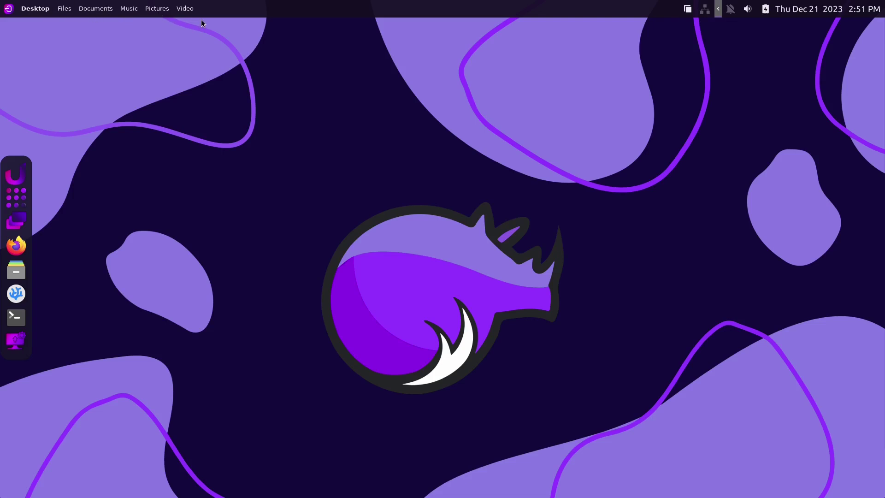
{"action": "left_click", "coordinate": [7, 9]}
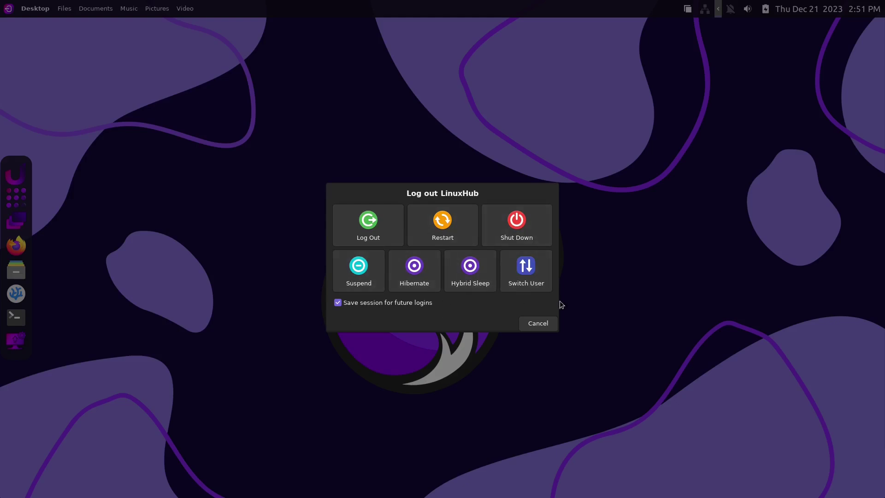
{"action": "left_click", "coordinate": [538, 323]}
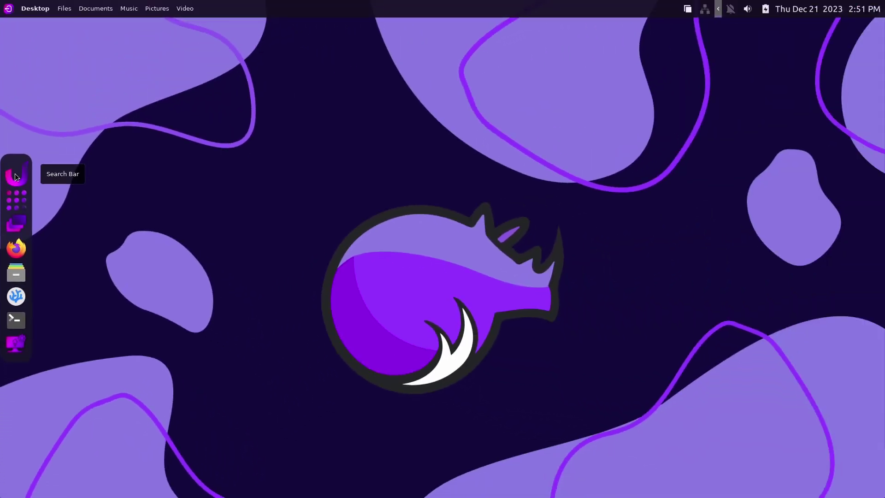
{"action": "left_click", "coordinate": [19, 345]}
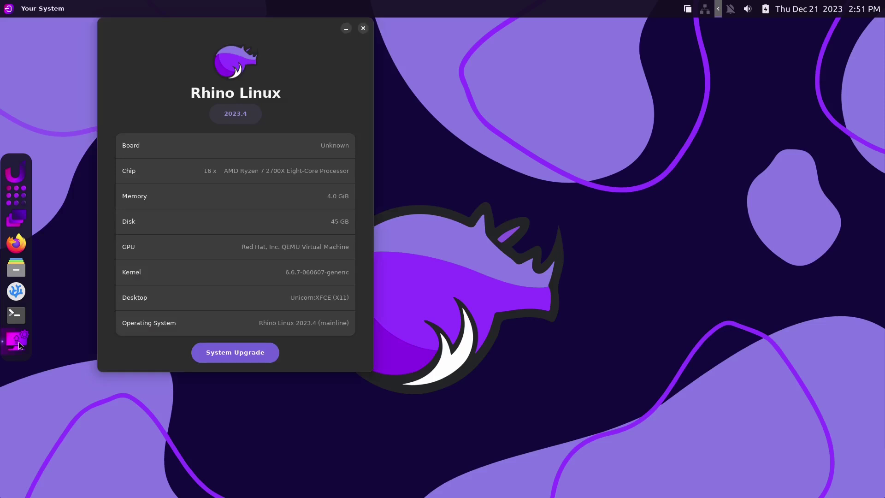
Centre the Your System summary window, close it, and launch Terminal from the dock
{"action": "left_click_drag", "start_coordinate": [226, 38], "coordinate": [427, 91]}
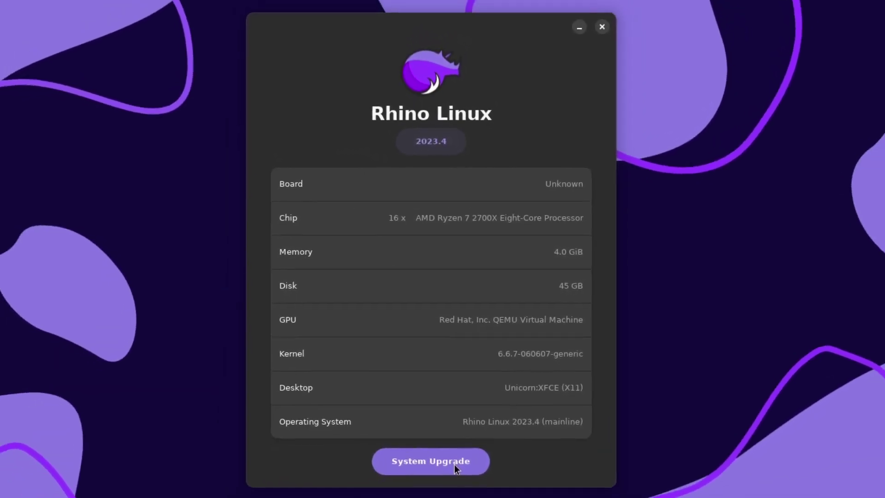
{"action": "left_click", "coordinate": [561, 82]}
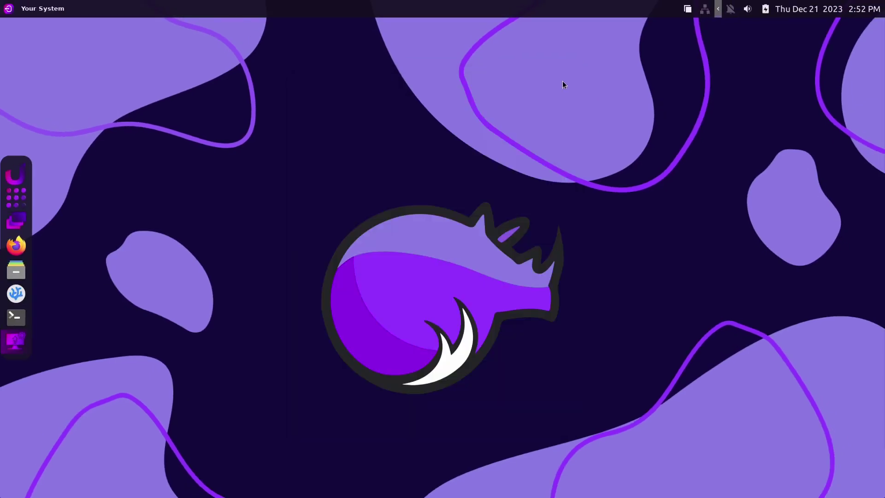
{"action": "left_click", "coordinate": [15, 317]}
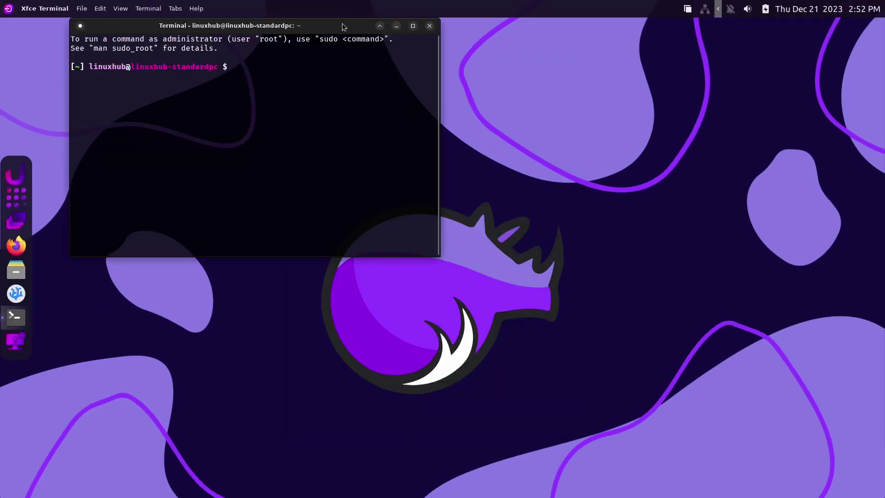
Maximize Xfce Terminal, check Help > About for version 1.1.1, then type neofetch
{"action": "left_click", "coordinate": [412, 26]}
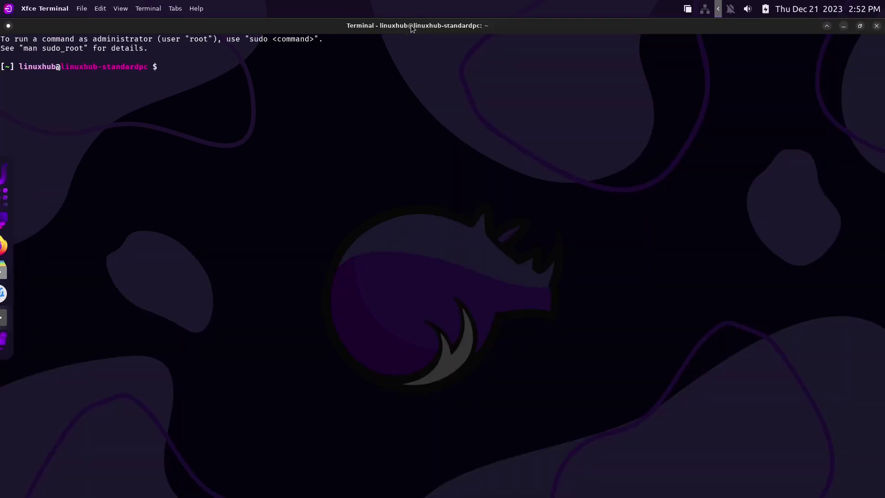
{"action": "left_click", "coordinate": [198, 9]}
{"action": "left_click", "coordinate": [210, 35]}
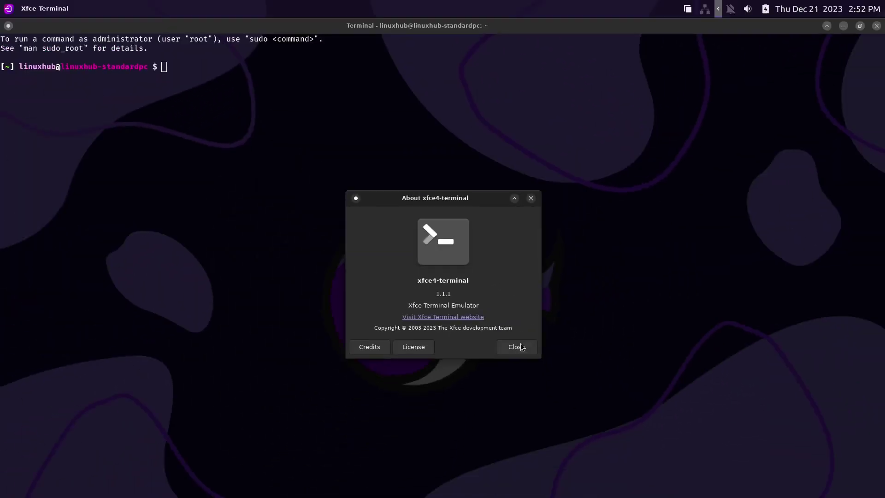
{"action": "left_click", "coordinate": [607, 406]}
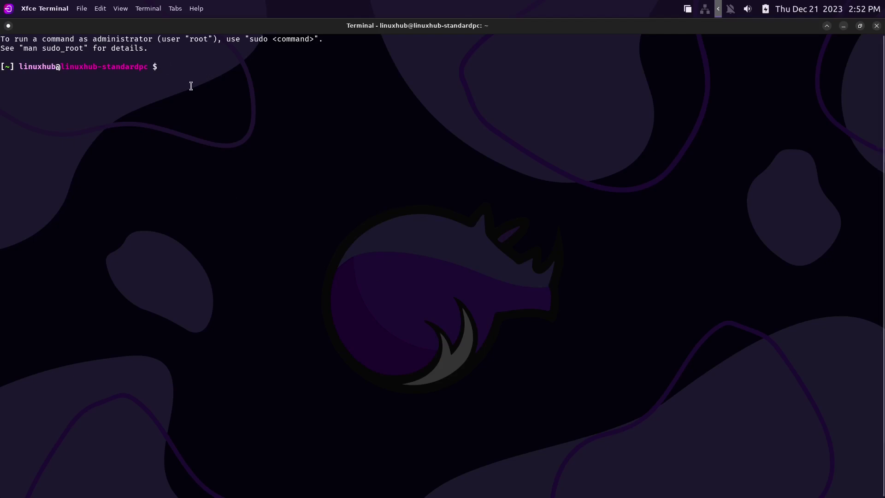
{"action": "type", "text": "ne"}
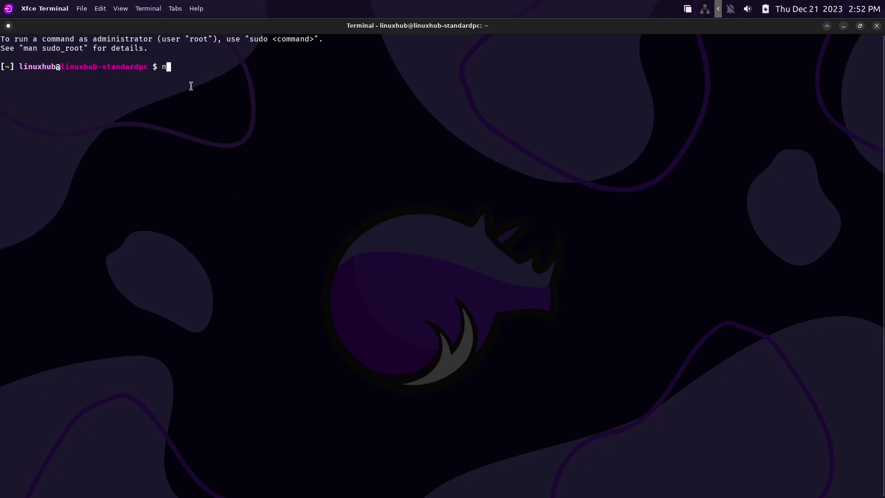
{"action": "type", "text": "ofet"}
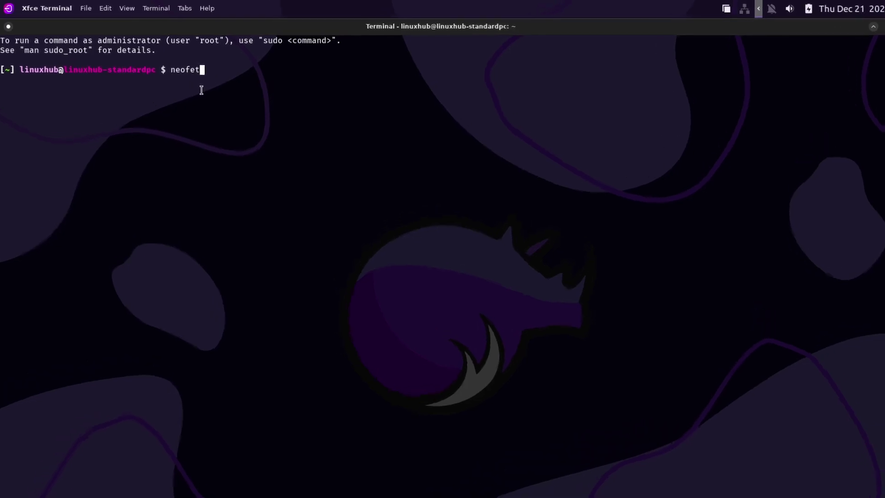
{"action": "type", "text": "ch"}
Run neofetch, highlight its OS, Kernel, DE and Terminal lines, then type sudo apt install vlc -y
{"action": "key", "text": "Return"}
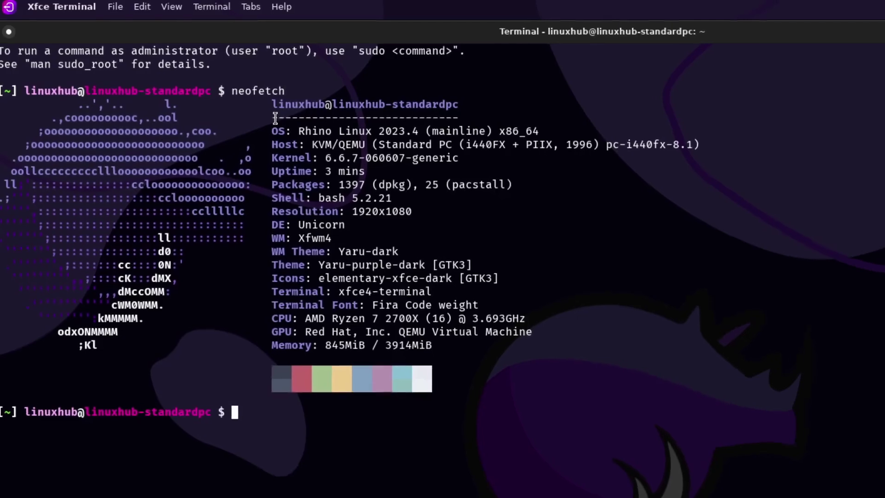
{"action": "double_click", "coordinate": [355, 132]}
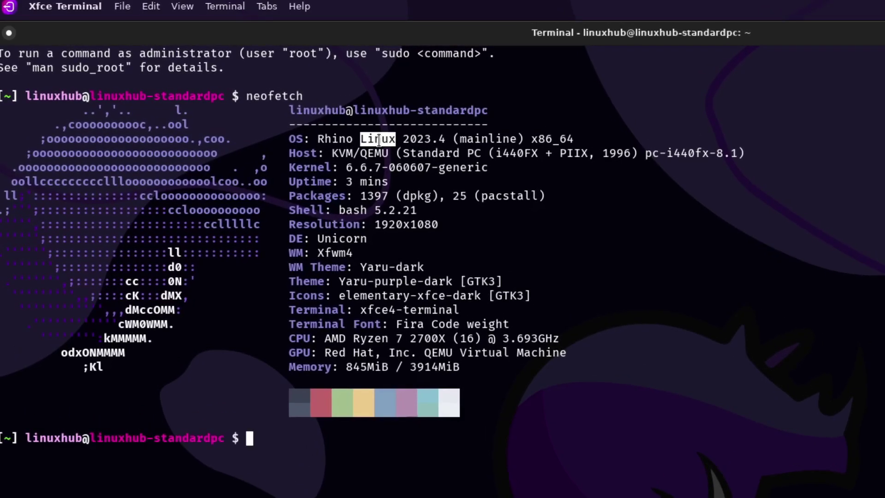
{"action": "triple_click", "coordinate": [378, 140]}
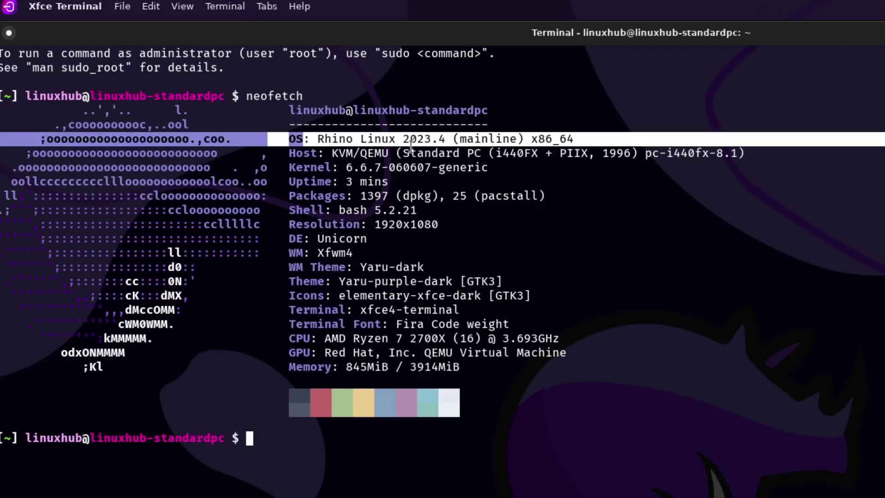
{"action": "triple_click", "coordinate": [368, 167]}
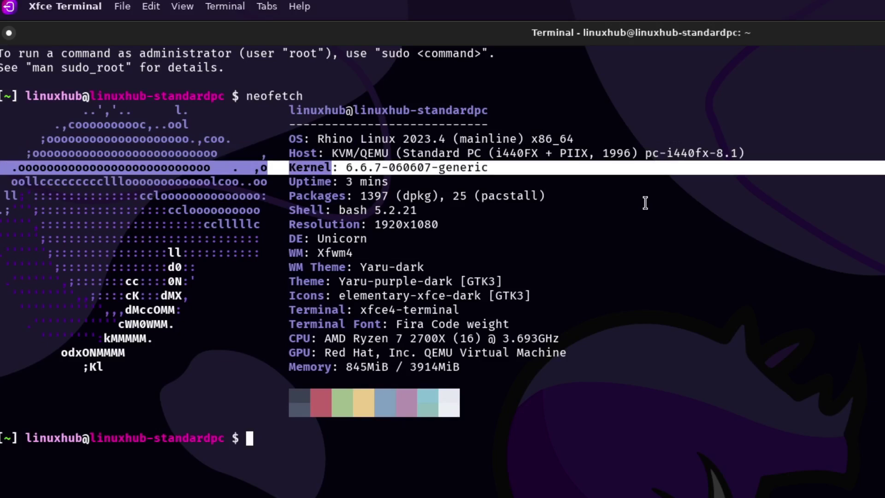
{"action": "triple_click", "coordinate": [335, 238]}
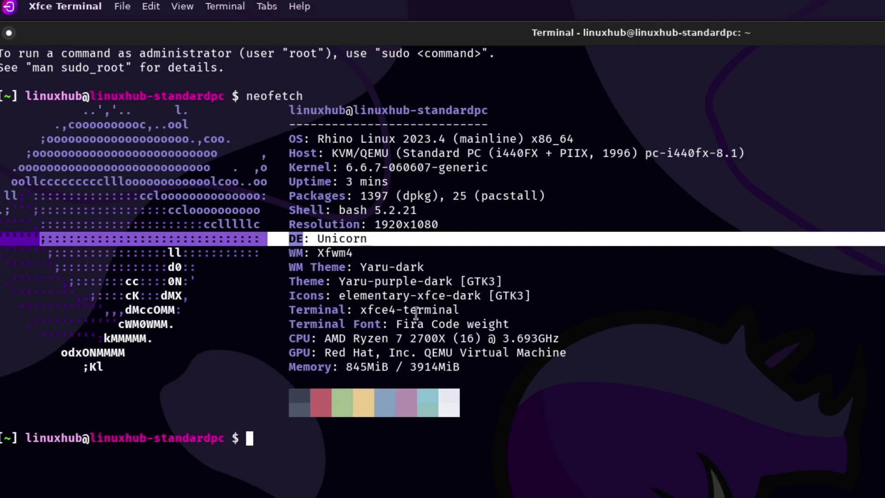
{"action": "triple_click", "coordinate": [374, 308]}
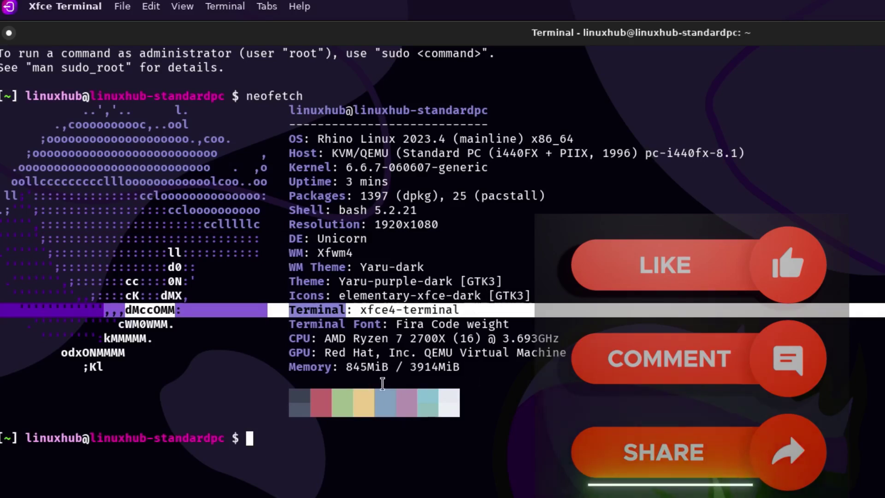
{"action": "left_click", "coordinate": [249, 437]}
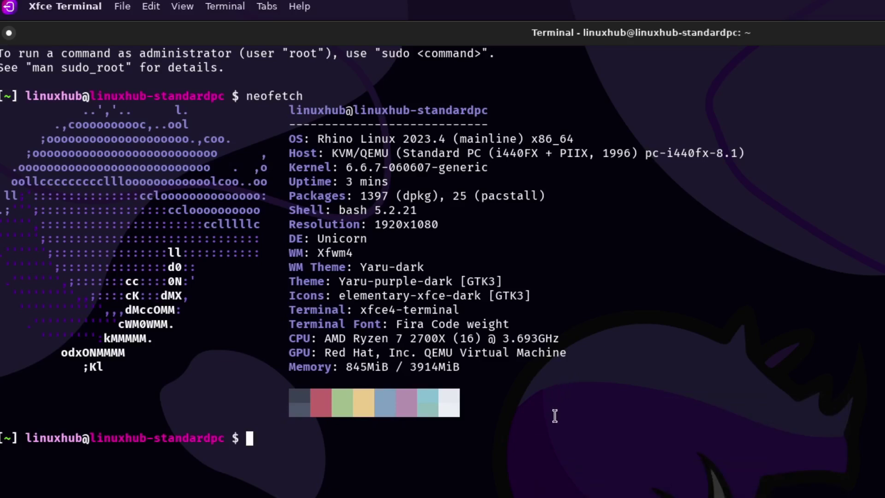
{"action": "type", "text": "sudo ap"}
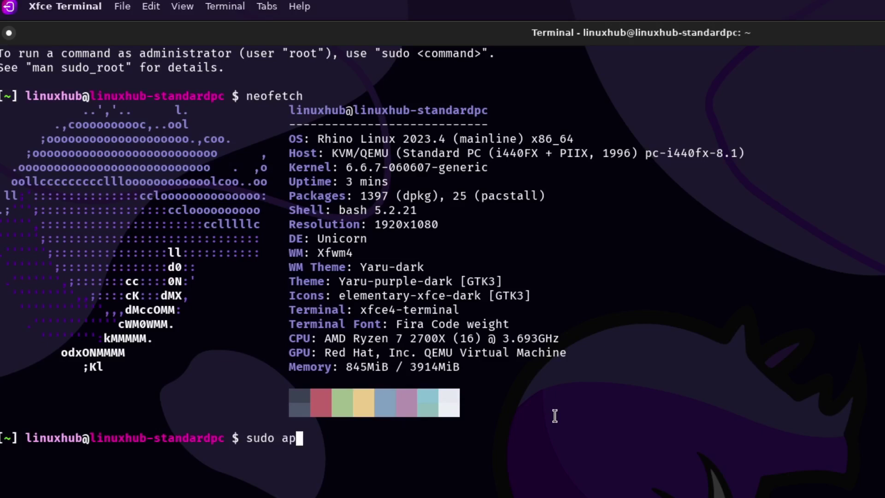
{"action": "type", "text": "t install vl"}
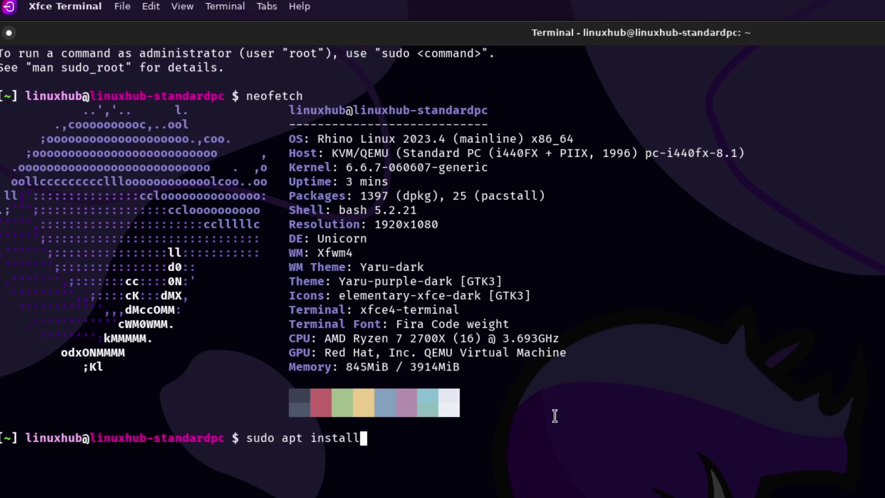
{"action": "type", "text": "c -y"}
Run the VLC install with the sudo password, let apt finish, then close the terminal
{"action": "key", "text": "Return"}
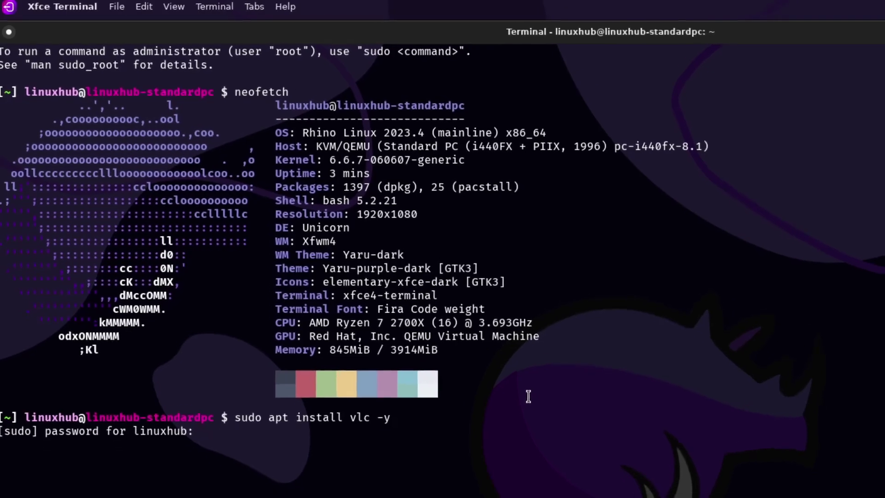
{"action": "key", "text": "Return"}
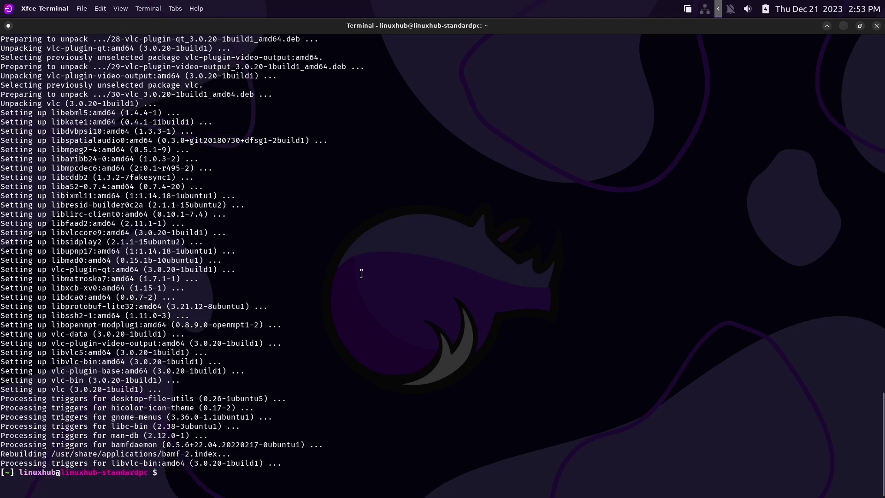
{"action": "left_click", "coordinate": [876, 26]}
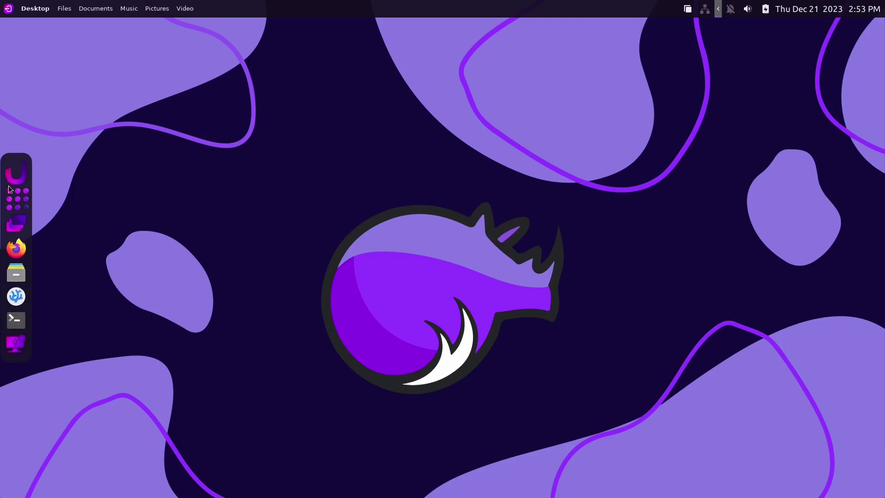
Launch VLC media player from the Application Grid and accept its privacy and network access notice
{"action": "left_click", "coordinate": [14, 200]}
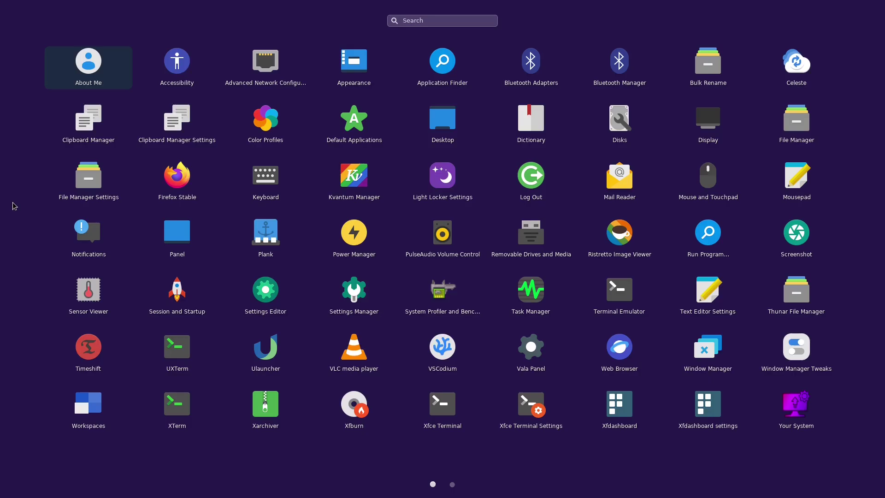
{"action": "left_click", "coordinate": [361, 350]}
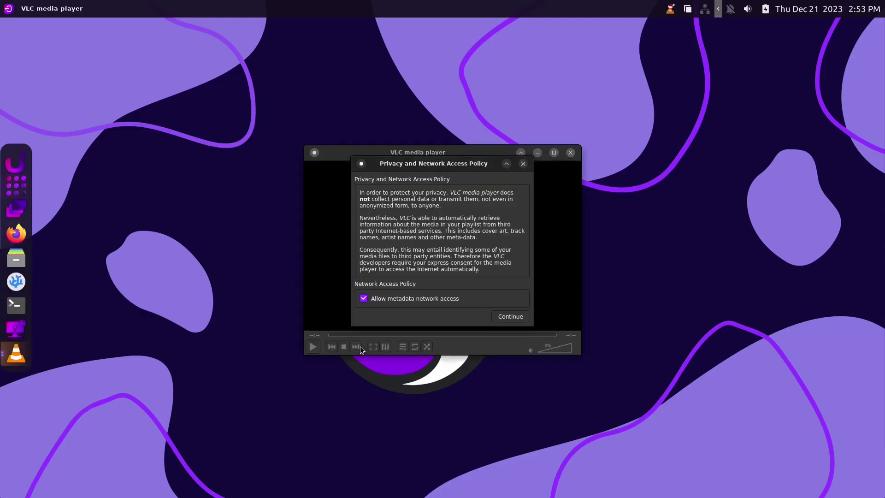
{"action": "left_click", "coordinate": [511, 317]}
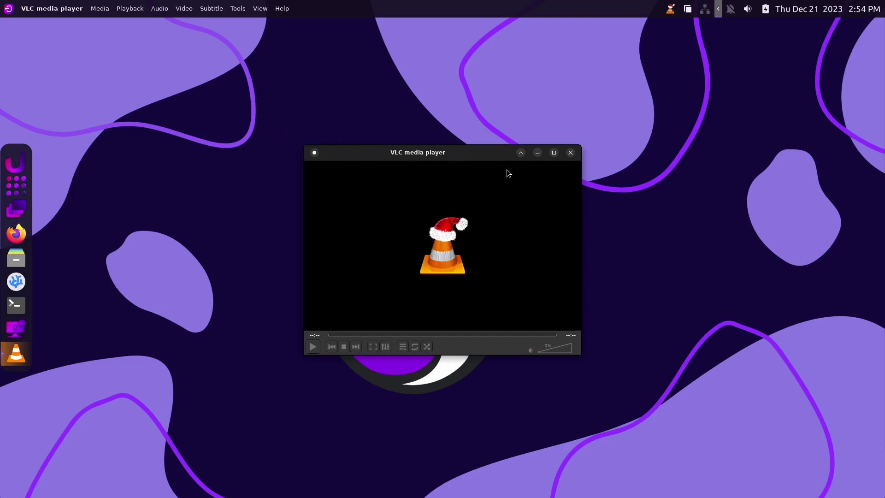
Browse through the VLC menus along the top bar
{"action": "left_click", "coordinate": [42, 9]}
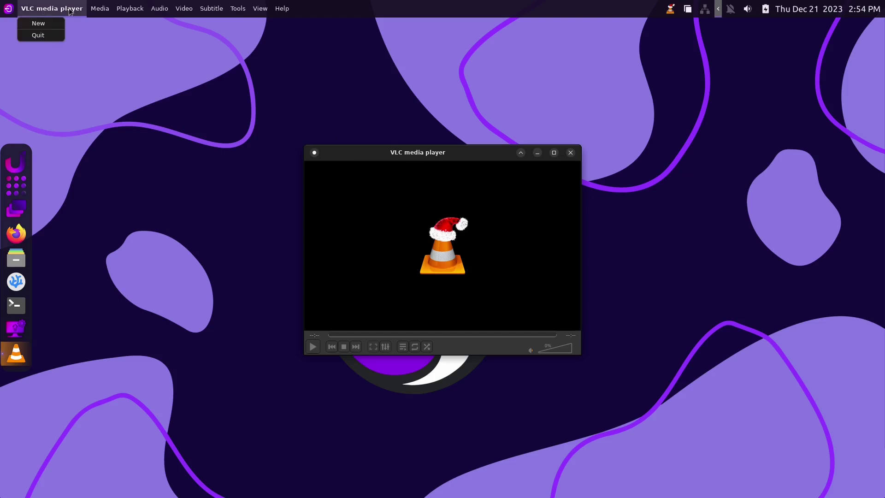
{"action": "mouse_move", "coordinate": [92, 12]}
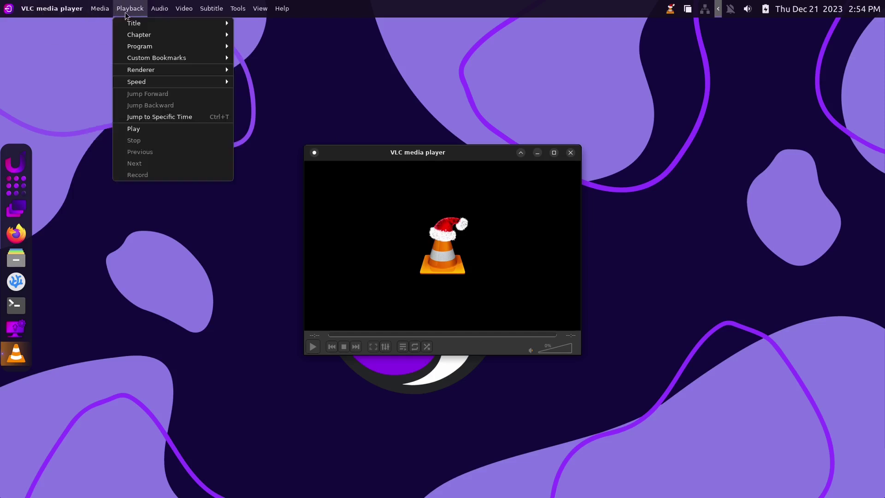
{"action": "mouse_move", "coordinate": [164, 15]}
{"action": "mouse_move", "coordinate": [203, 10]}
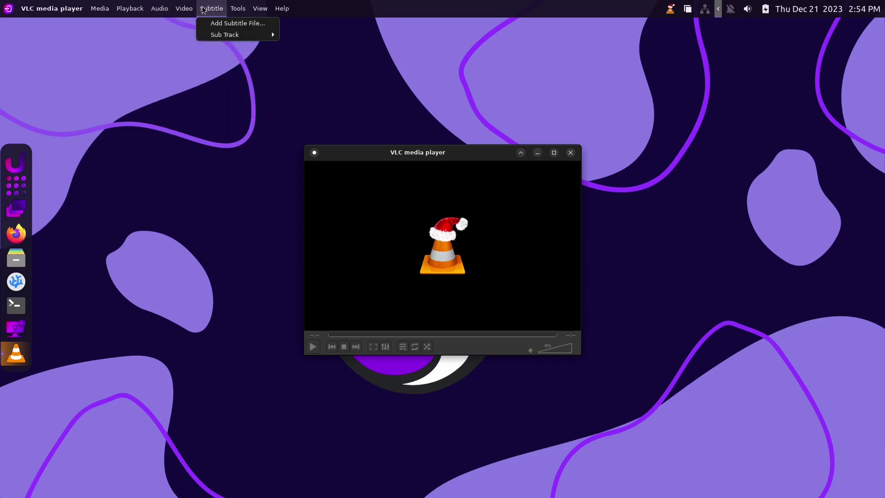
{"action": "mouse_move", "coordinate": [237, 10]}
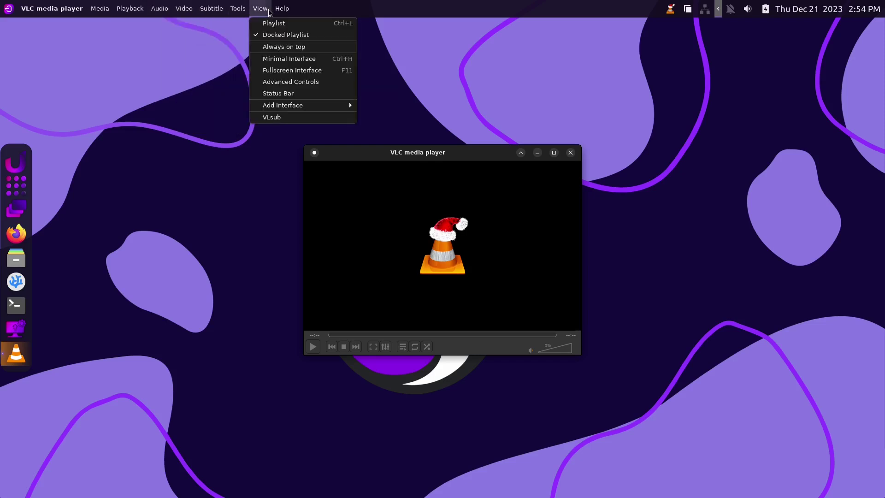
Check Help > About for VLC 3.0.20 Vetinari, quit VLC, and launch VSCodium
{"action": "mouse_move", "coordinate": [284, 11]}
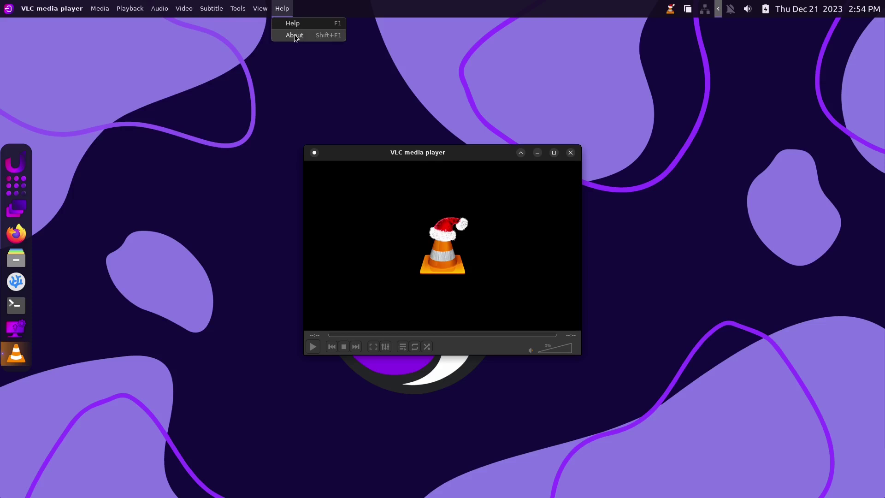
{"action": "left_click", "coordinate": [294, 34]}
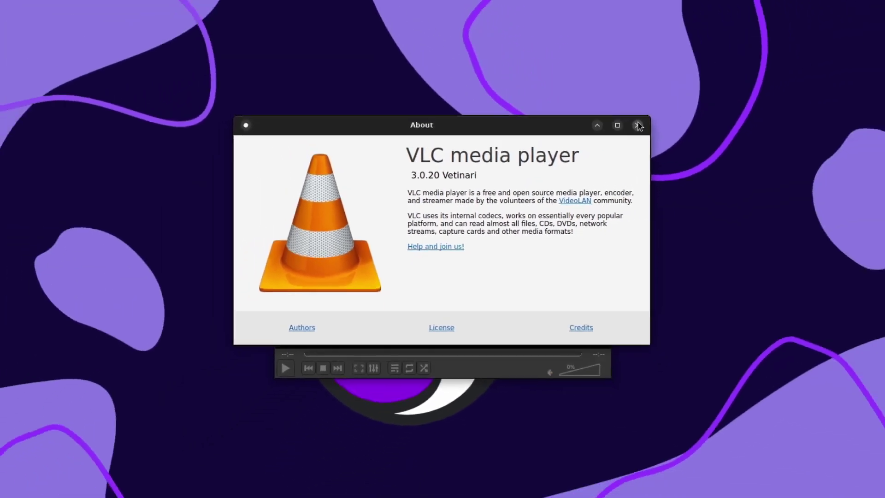
{"action": "left_click", "coordinate": [725, 72]}
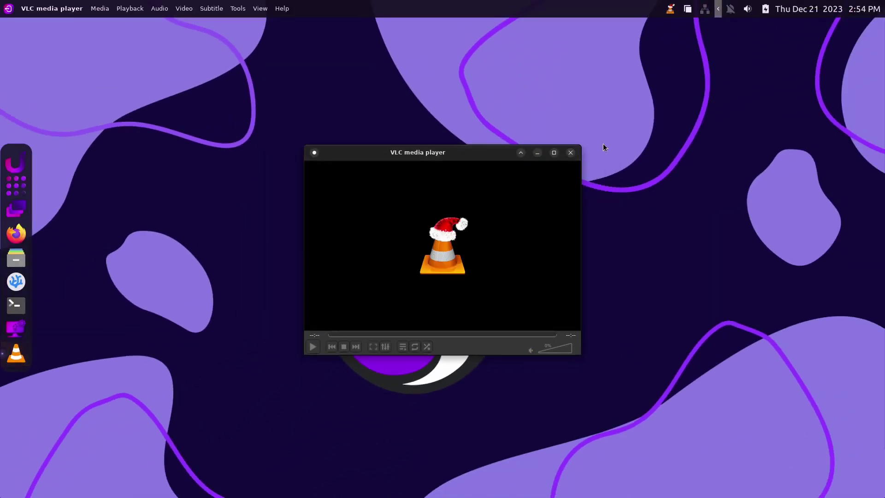
{"action": "left_click", "coordinate": [570, 152]}
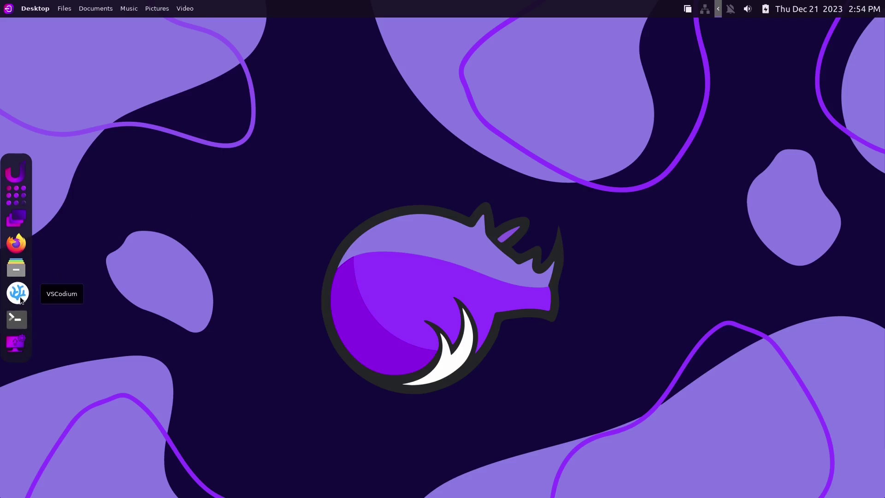
{"action": "left_click", "coordinate": [21, 298]}
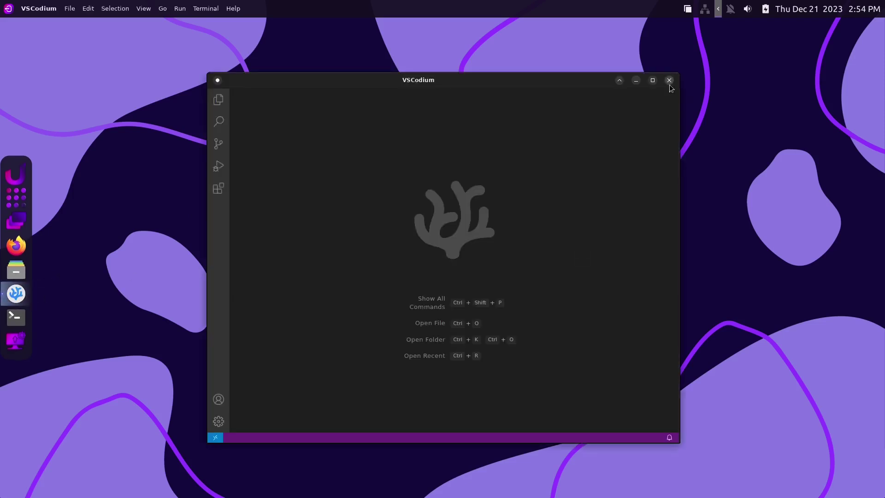
Maximize VSCodium and create a new Text File containing <?php
{"action": "left_click", "coordinate": [653, 81]}
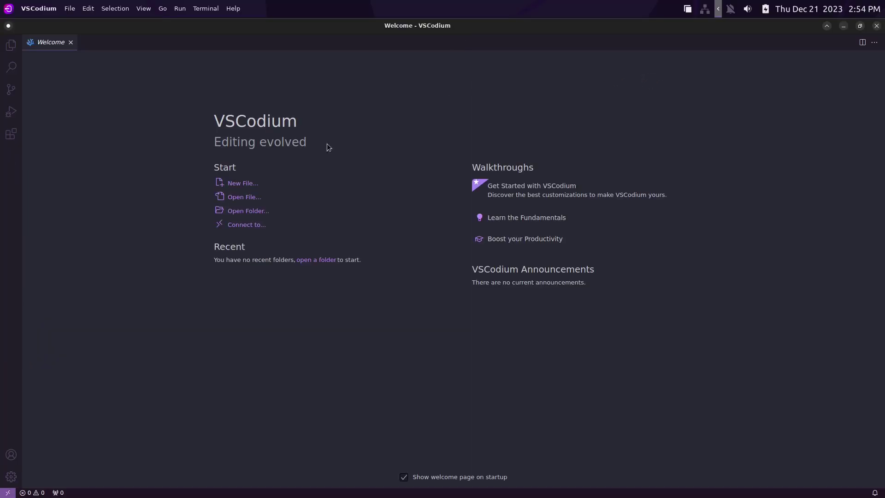
{"action": "left_click", "coordinate": [242, 184]}
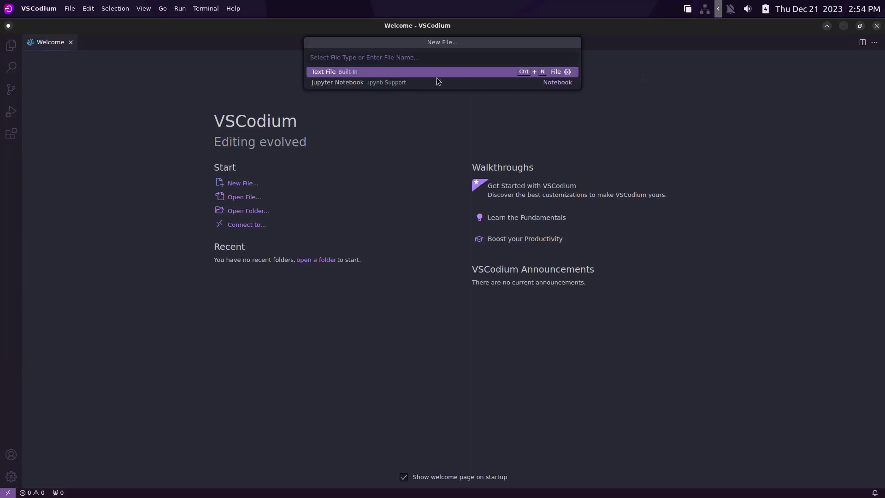
{"action": "left_click", "coordinate": [328, 74]}
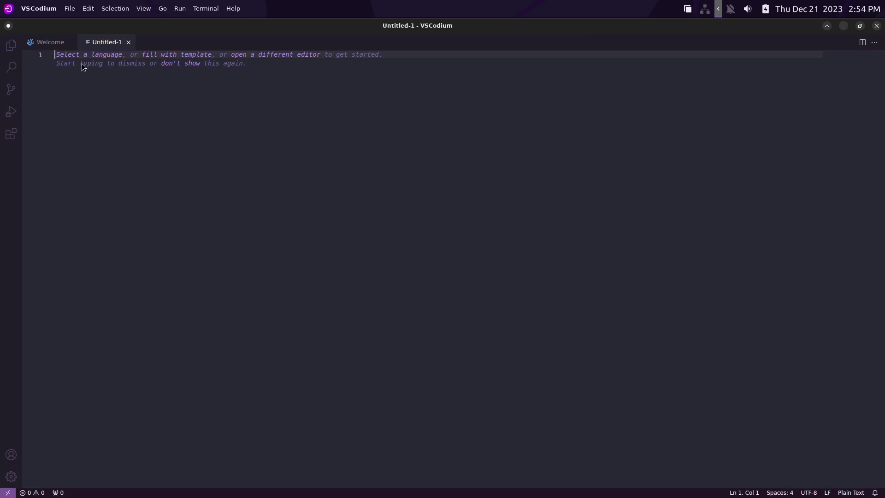
{"action": "type", "text": "<"}
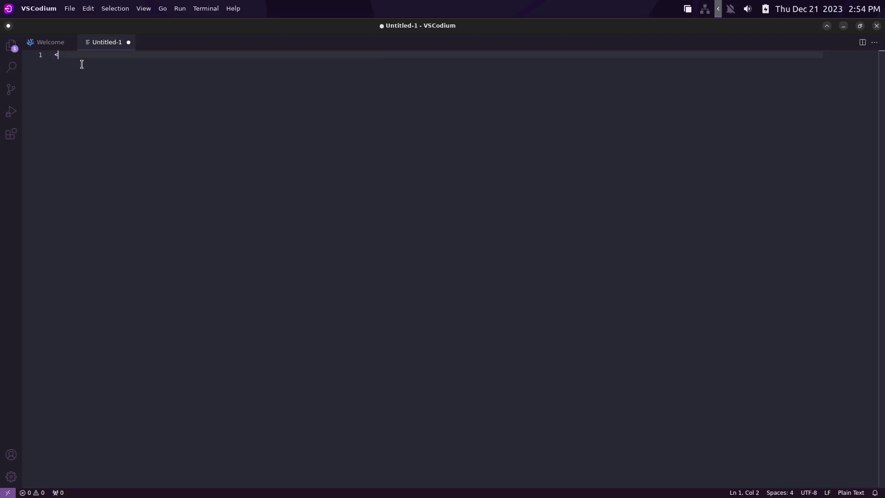
{"action": "type", "text": "?php"}
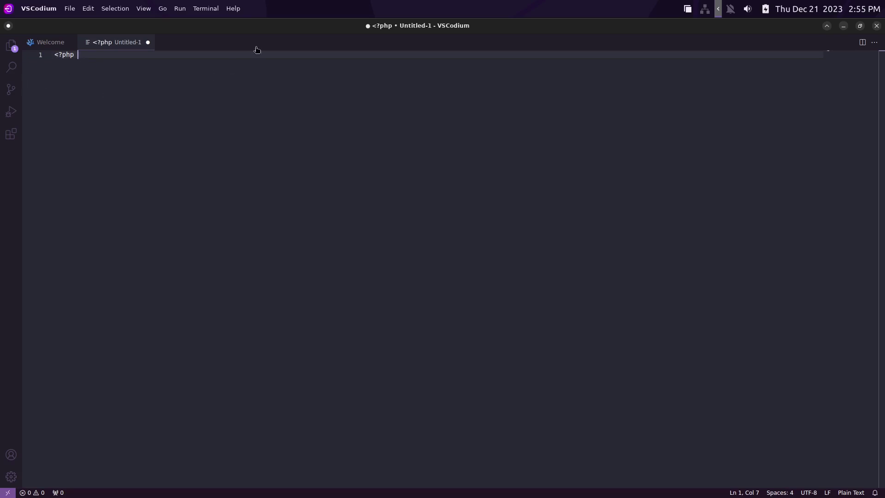
Check Help > About showing VSCodium 1.84.2, then close the editor
{"action": "left_click", "coordinate": [239, 8]}
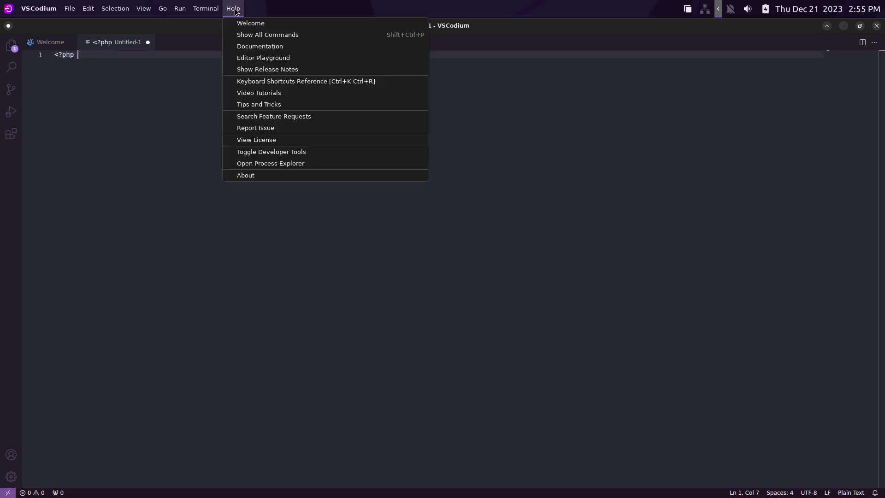
{"action": "left_click", "coordinate": [282, 173]}
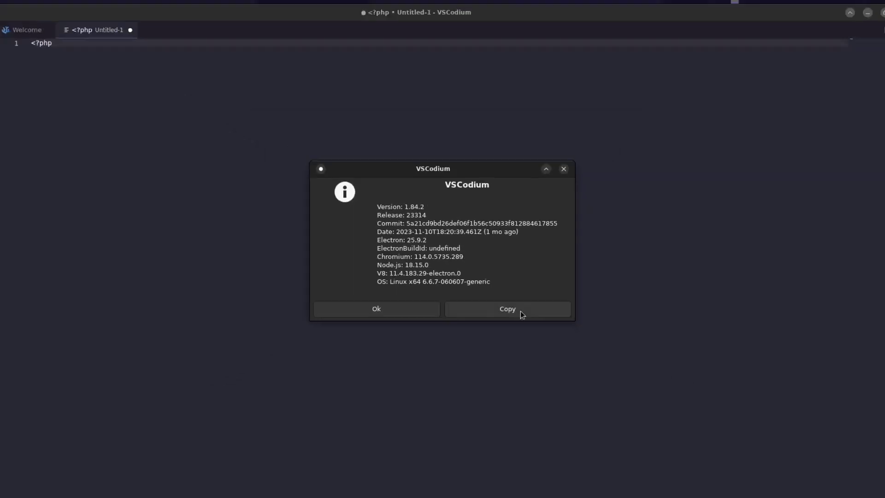
{"action": "left_click", "coordinate": [359, 304]}
{"action": "left_click", "coordinate": [875, 25]}
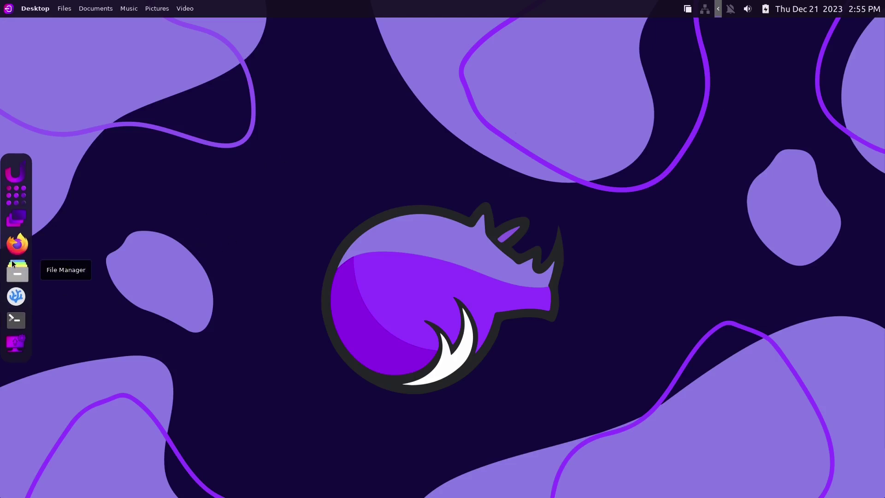
Launch Thunar maximized, read its Help > About showing version 4.18.8, then close it
{"action": "left_click", "coordinate": [16, 271]}
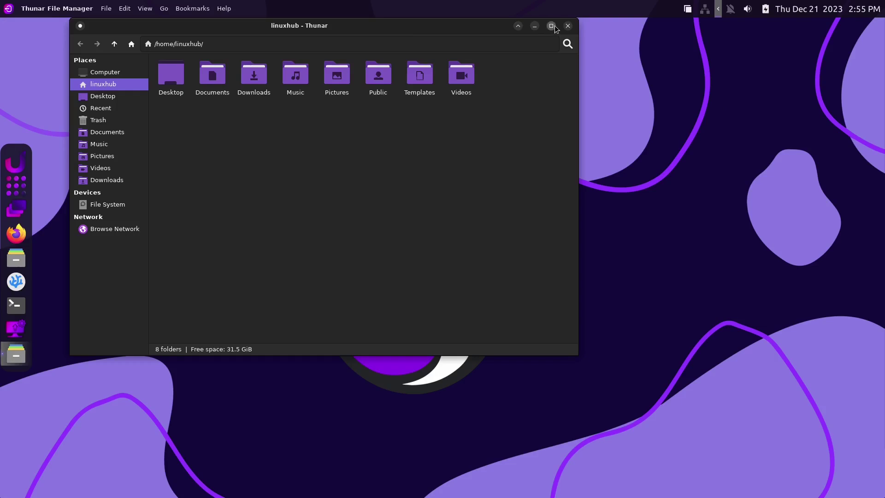
{"action": "left_click", "coordinate": [553, 27]}
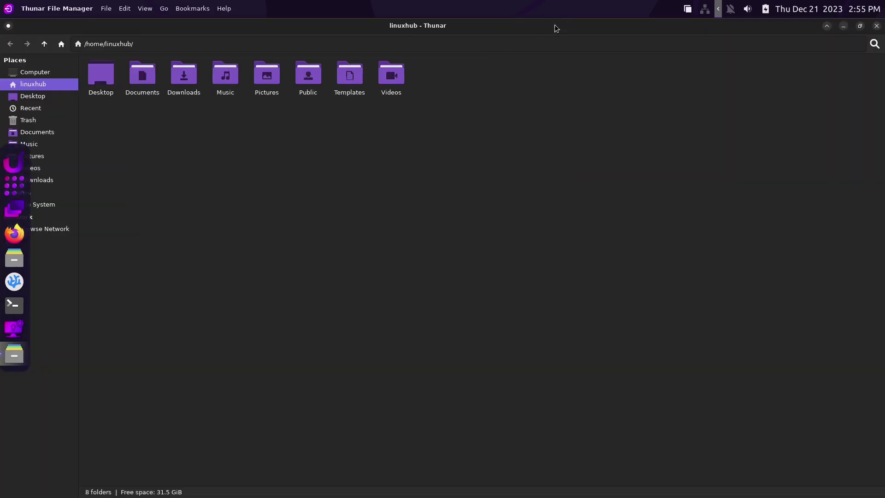
{"action": "left_click", "coordinate": [222, 10]}
{"action": "left_click", "coordinate": [237, 35]}
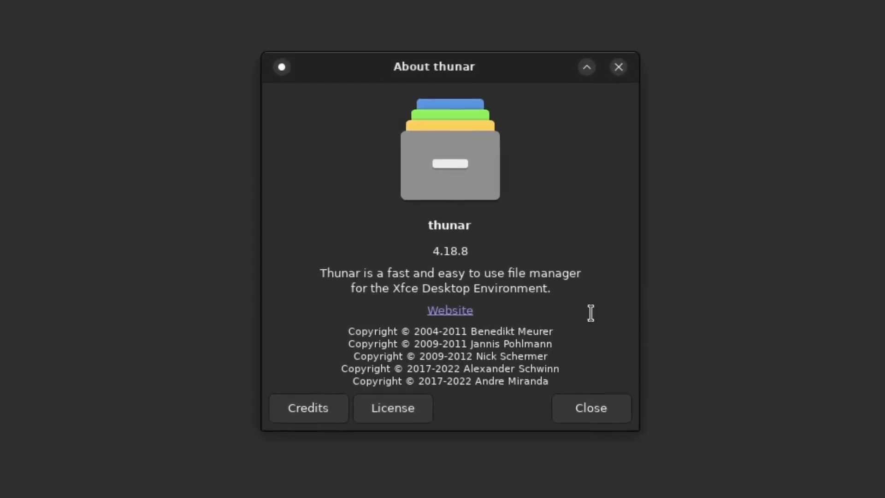
{"action": "left_click", "coordinate": [591, 407]}
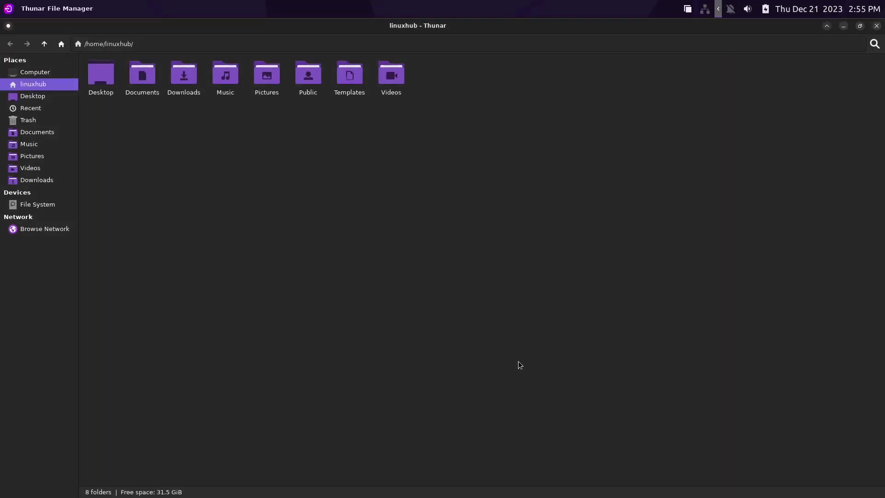
{"action": "left_click", "coordinate": [877, 26]}
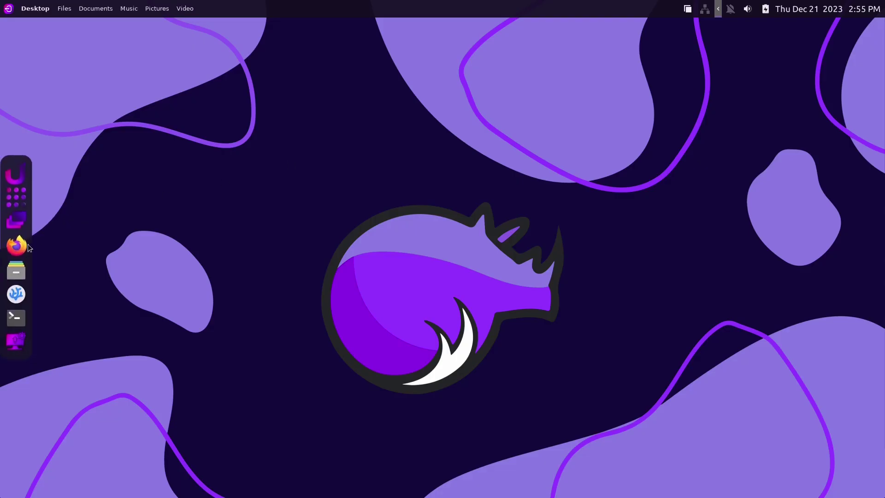
Launch Firefox maximized, view ☰ > Help > About Firefox showing 120.0.1 (64-bit), then close it
{"action": "left_click", "coordinate": [27, 249]}
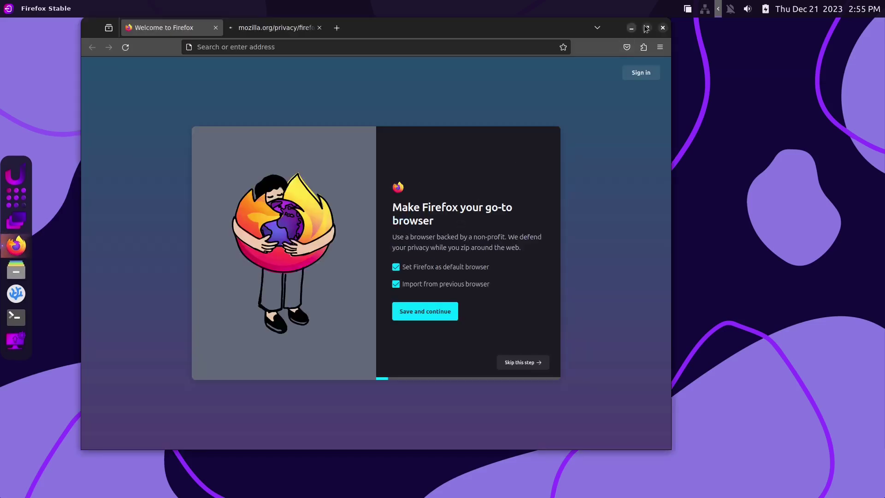
{"action": "left_click", "coordinate": [647, 27]}
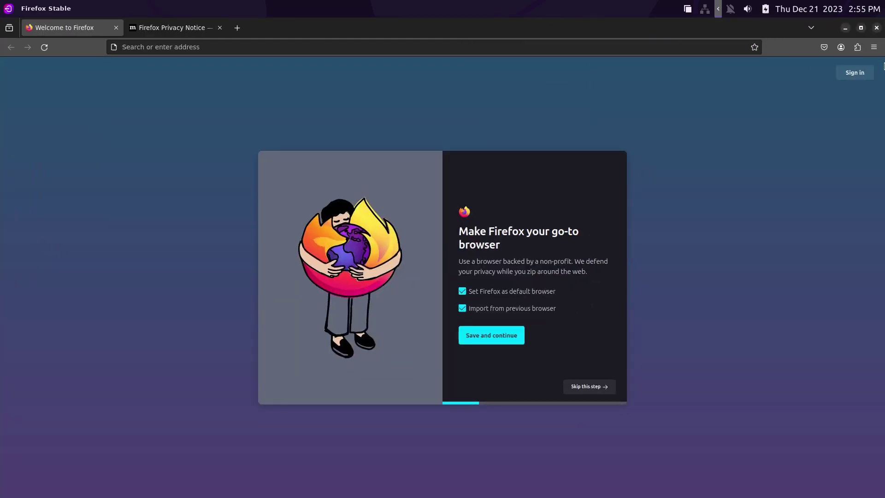
{"action": "left_click", "coordinate": [874, 47]}
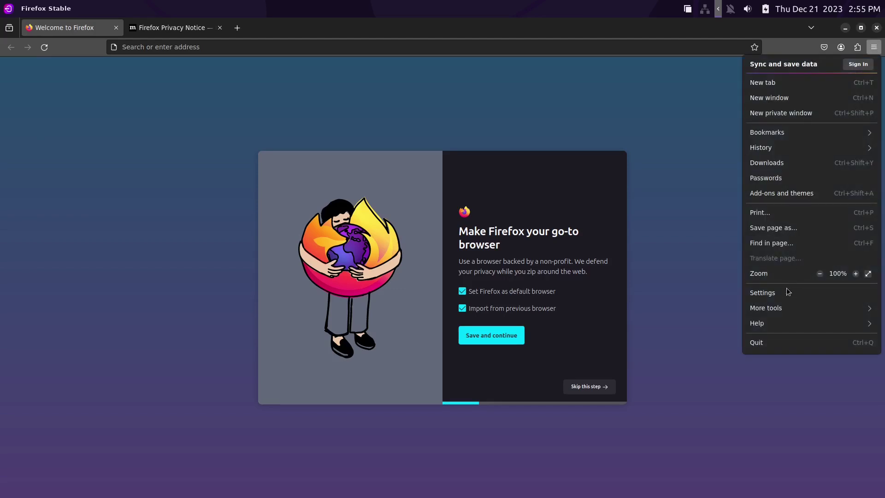
{"action": "left_click", "coordinate": [763, 325]}
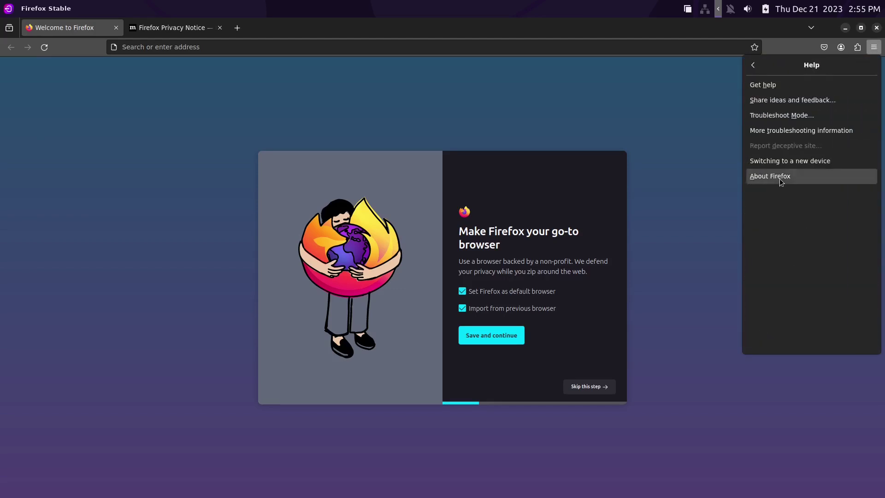
{"action": "left_click", "coordinate": [779, 178]}
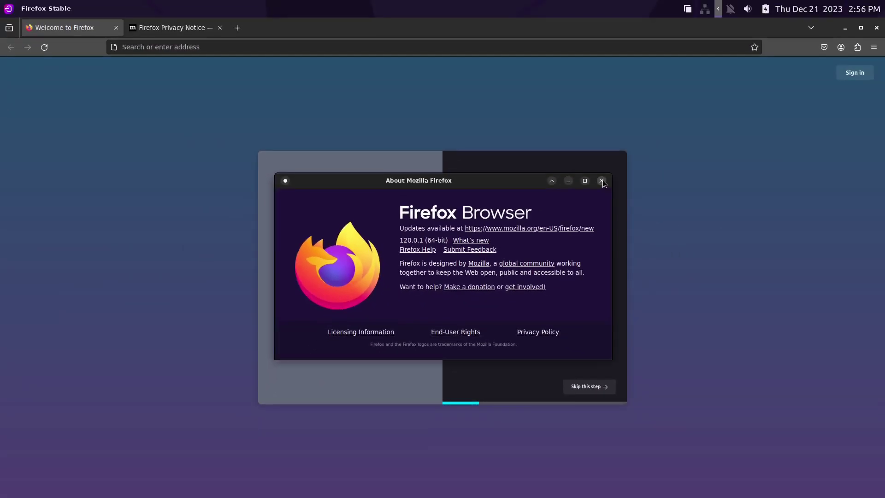
{"action": "left_click", "coordinate": [602, 181]}
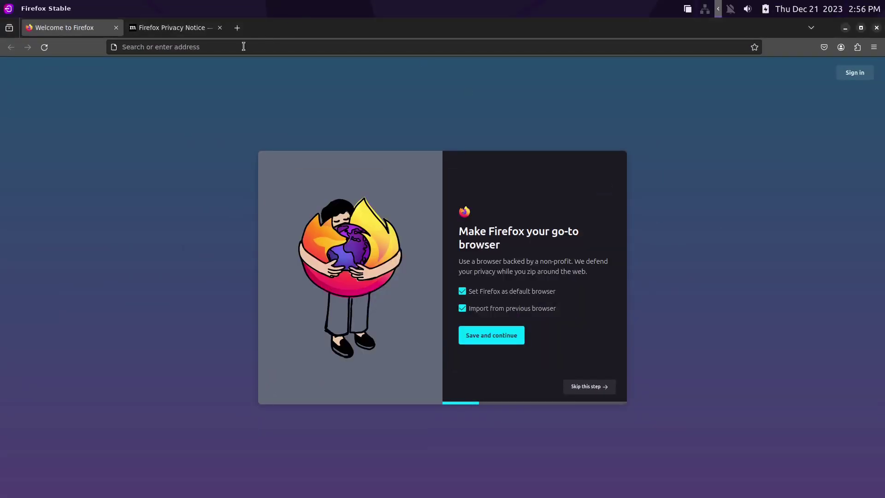
{"action": "left_click", "coordinate": [876, 28]}
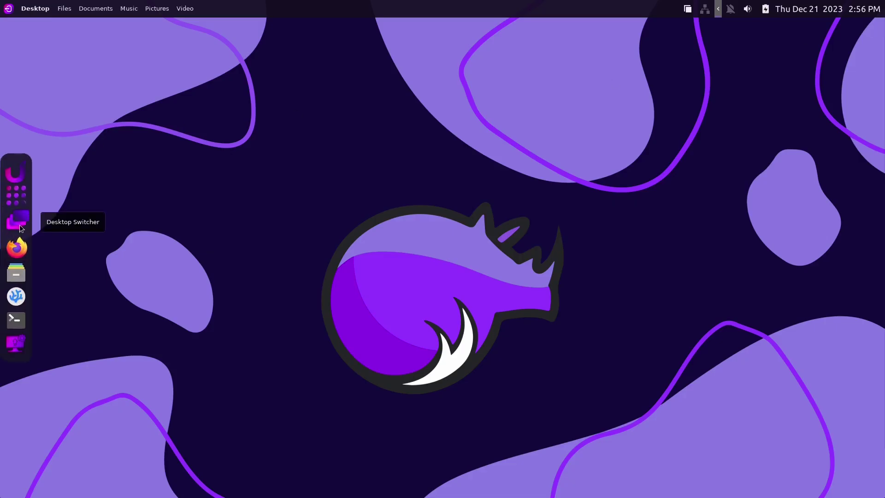
{"action": "left_click", "coordinate": [16, 222]}
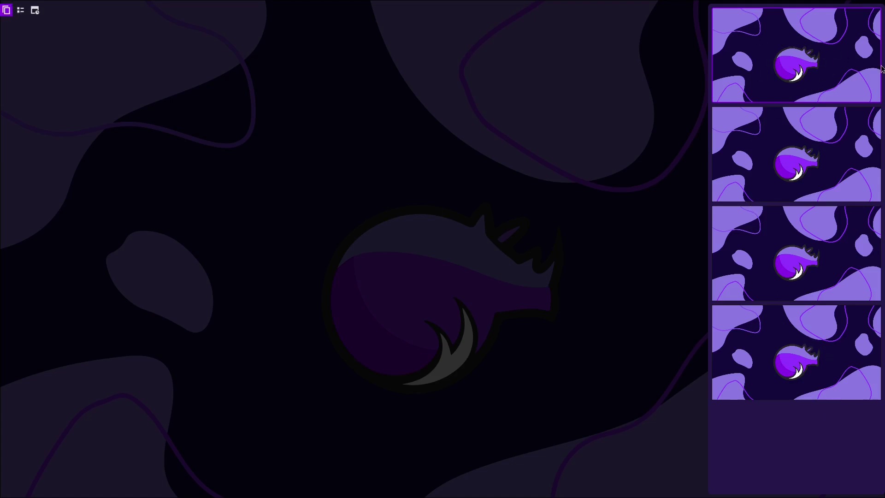
{"action": "left_click", "coordinate": [799, 46]}
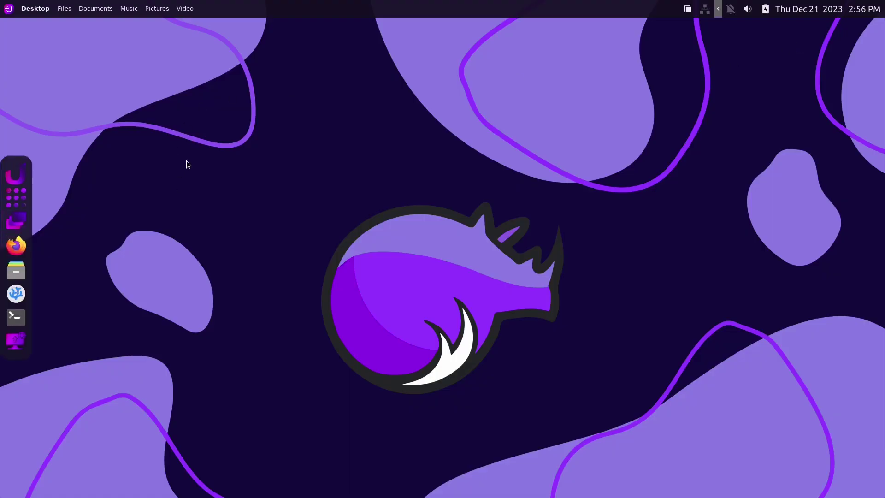
{"action": "left_click", "coordinate": [13, 198]}
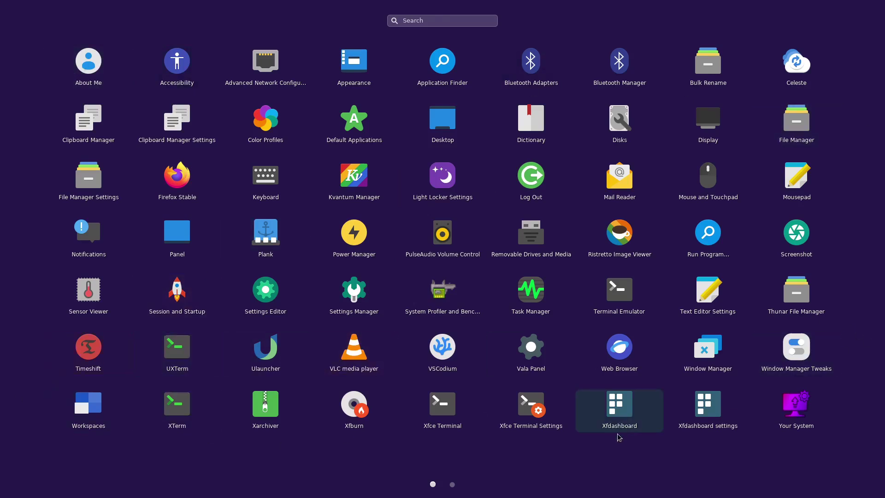
{"action": "left_click", "coordinate": [452, 484]}
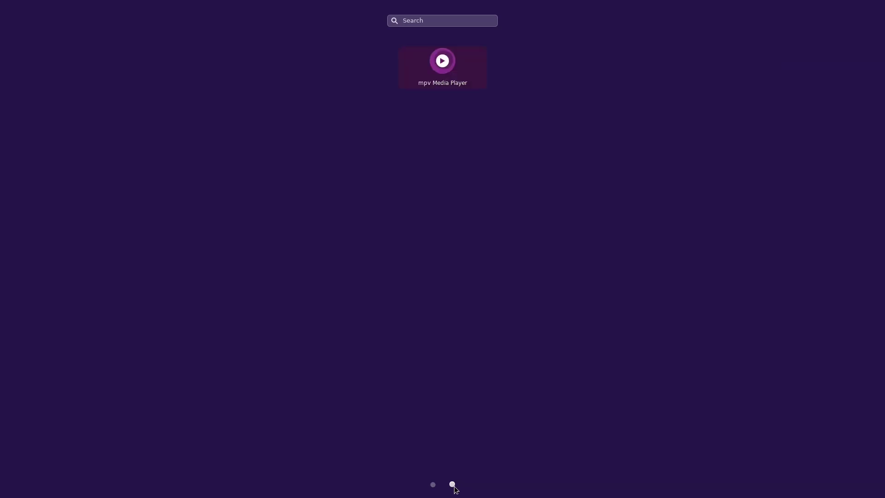
{"action": "left_click", "coordinate": [433, 484]}
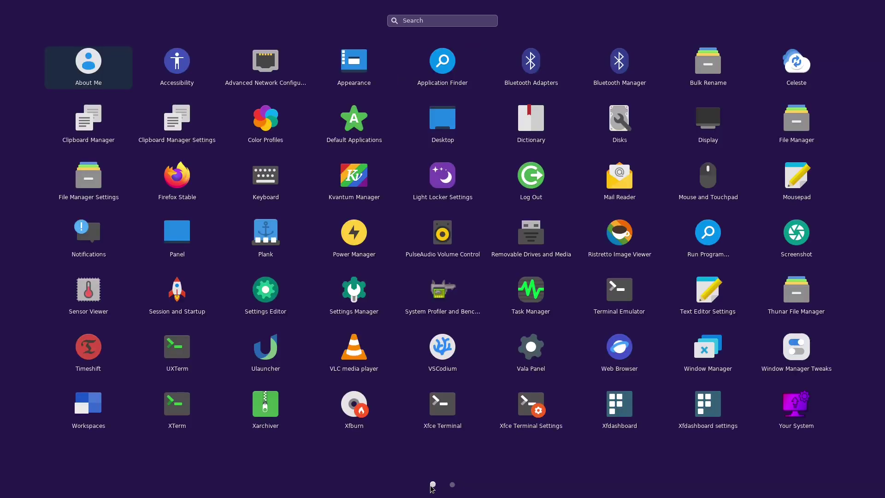
{"action": "key", "text": "Escape"}
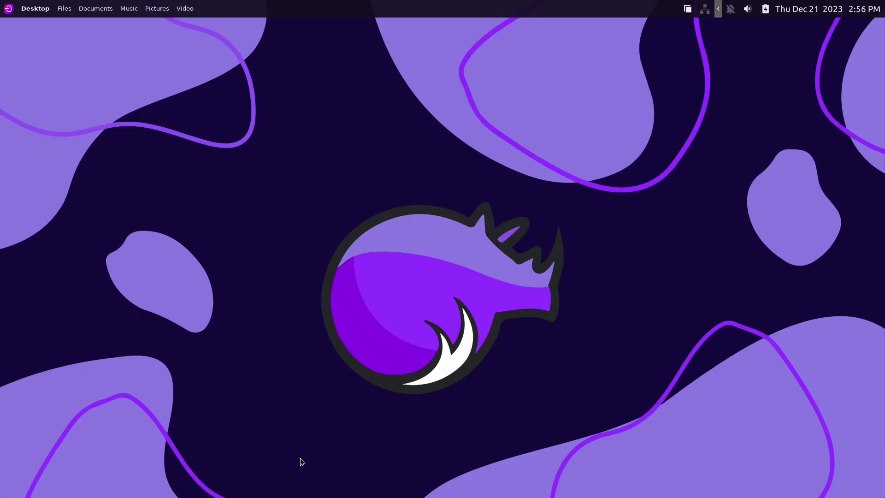
{"action": "left_click", "coordinate": [14, 176]}
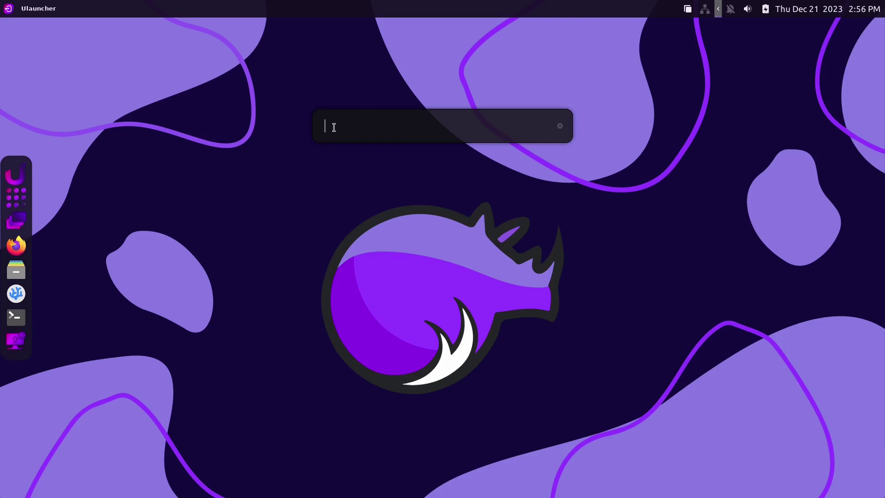
{"action": "left_click", "coordinate": [558, 127]}
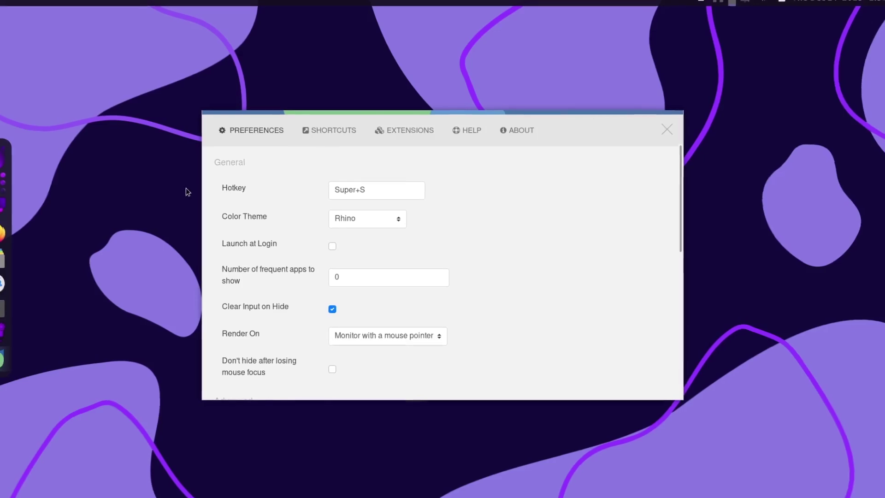
{"action": "left_click", "coordinate": [525, 128]}
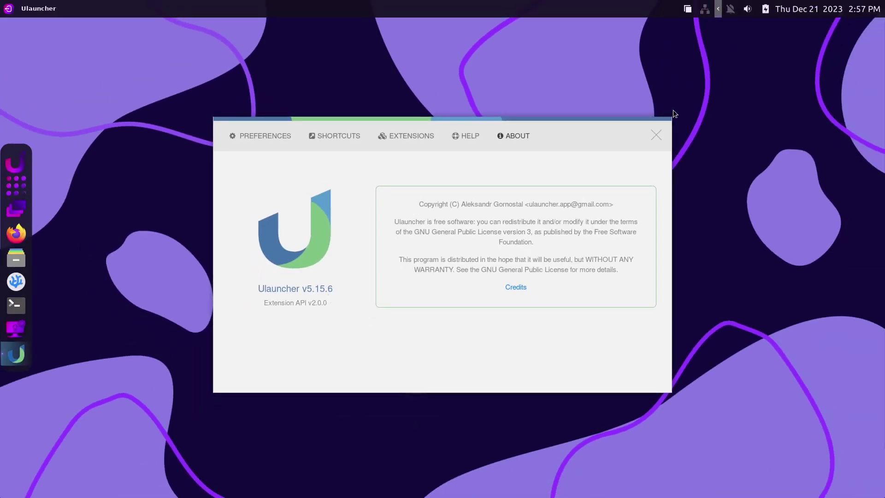
{"action": "left_click", "coordinate": [657, 135]}
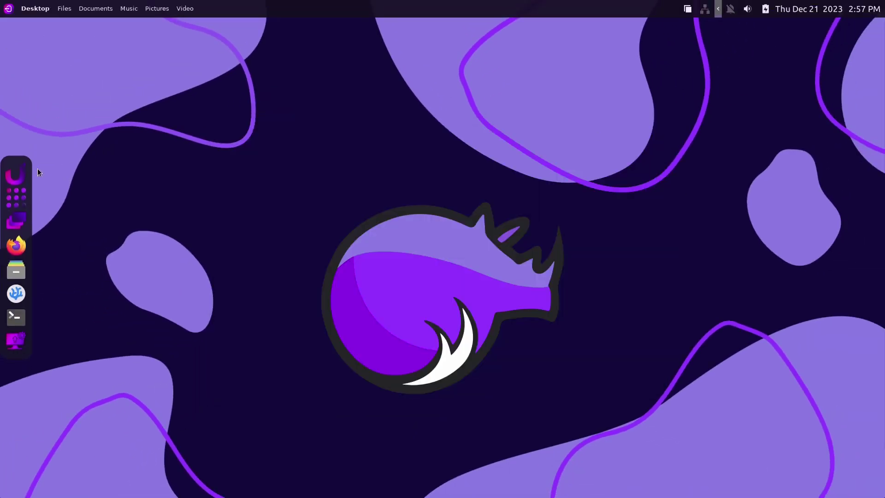
{"action": "left_click", "coordinate": [14, 173]}
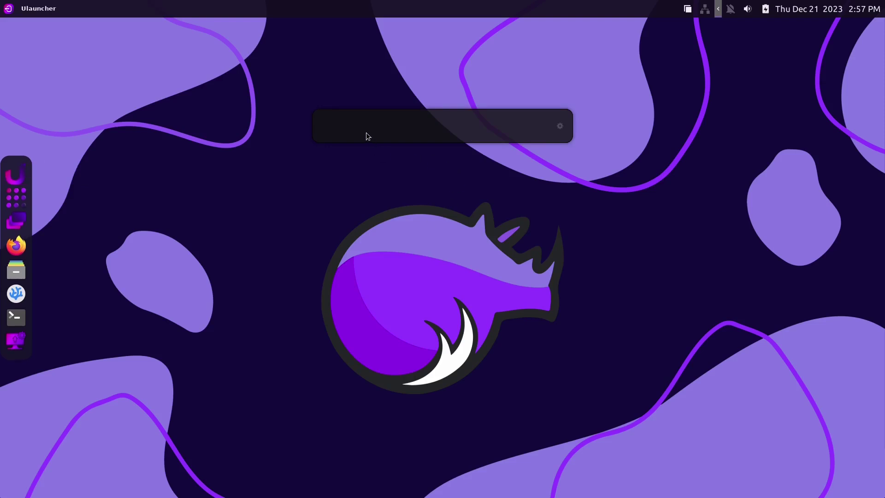
{"action": "type", "text": "vlc"}
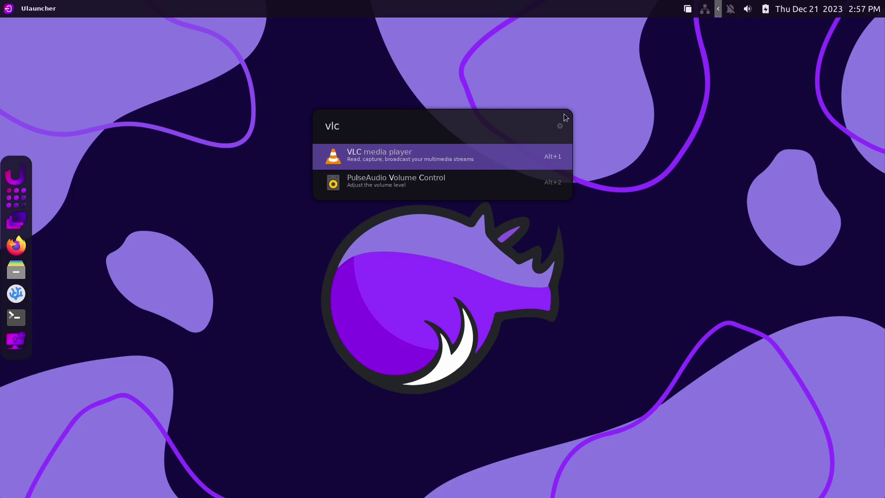
{"action": "key", "text": "Return"}
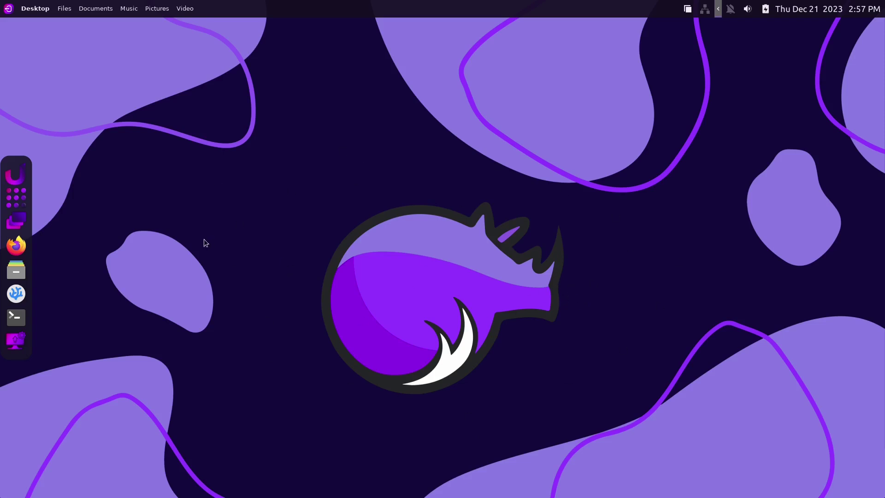
Open a maximized Xfce Terminal and run 'pacstall -I htop -y'
{"action": "left_click", "coordinate": [16, 319]}
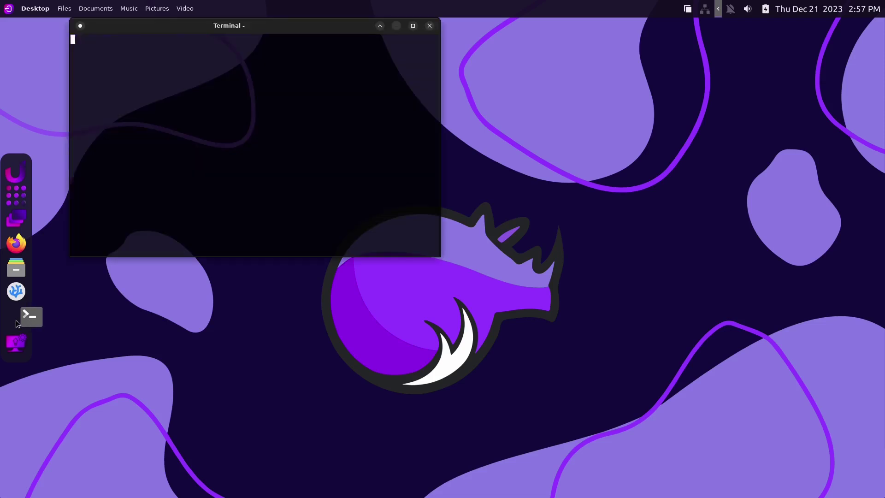
{"action": "left_click", "coordinate": [412, 26]}
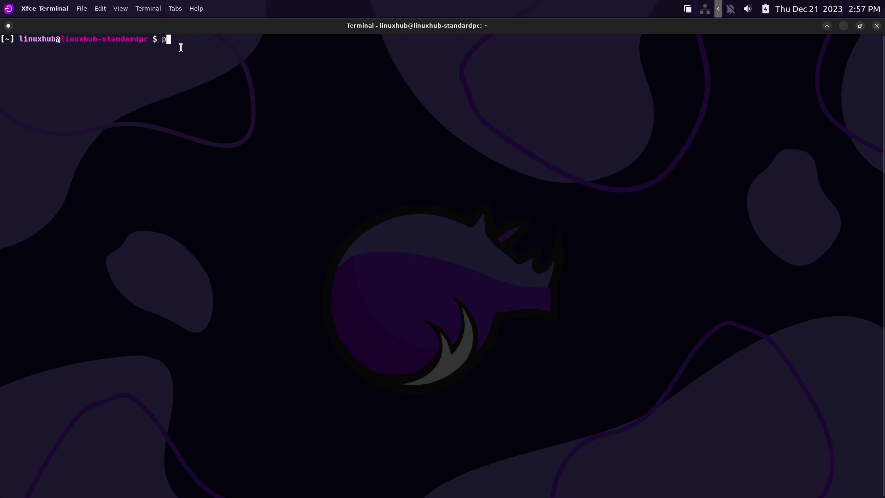
{"action": "type", "text": "pacstall"}
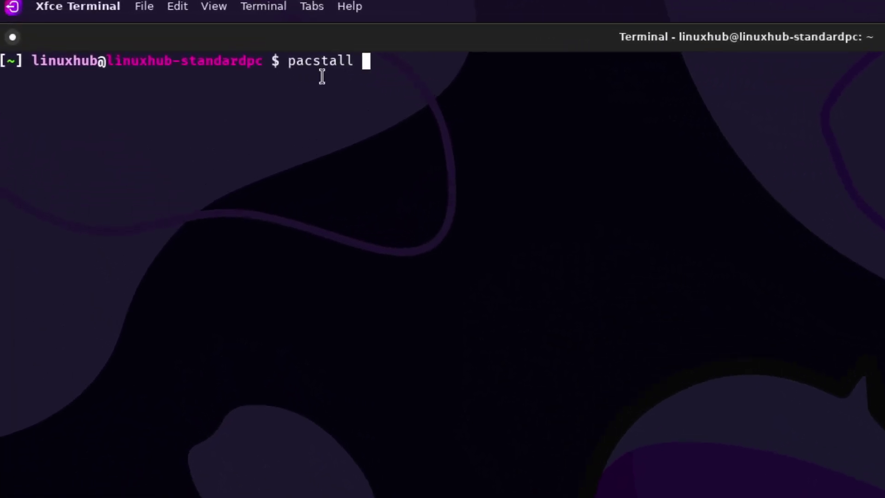
{"action": "type", "text": " -I htop"}
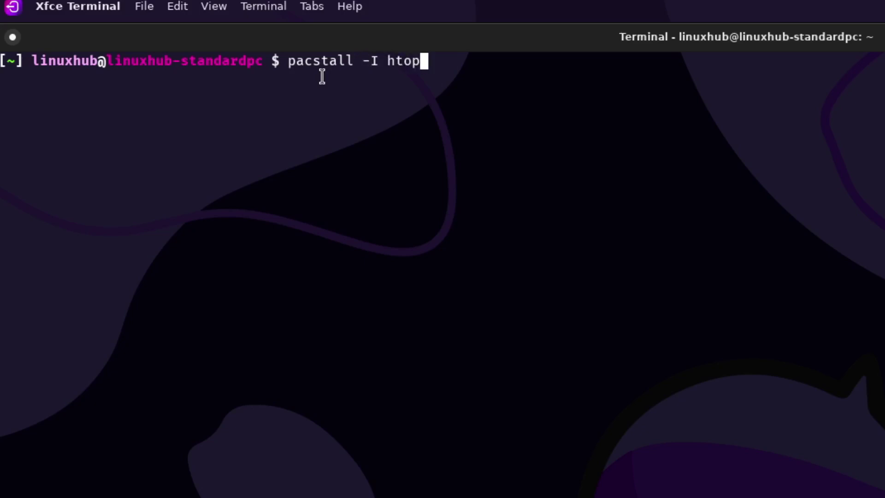
{"action": "type", "text": " -y"}
{"action": "key", "text": "Return"}
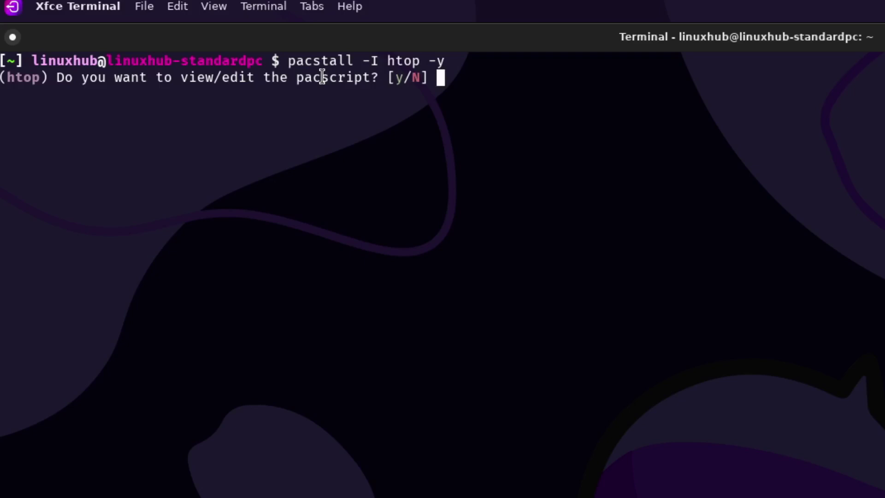
Answer n to editing the pacscript and enter the sudo password to finish installing htop
{"action": "type", "text": "n"}
{"action": "key", "text": "Return"}
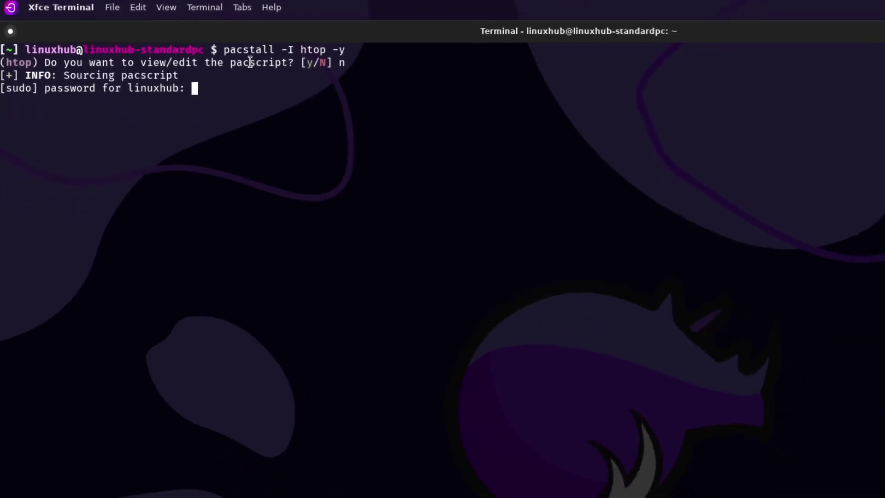
{"action": "key", "text": "Return"}
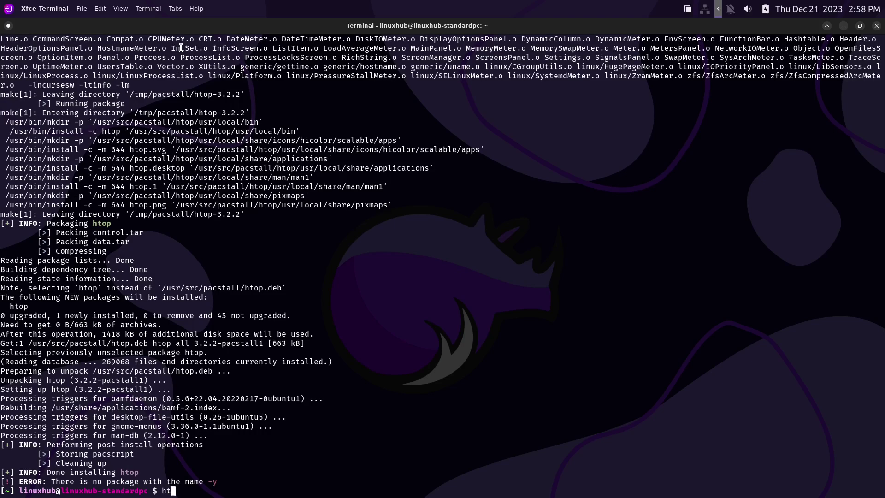
Launch htop's live process view, then close the terminal and confirm Close Window despite the running process
{"action": "key", "text": "Return"}
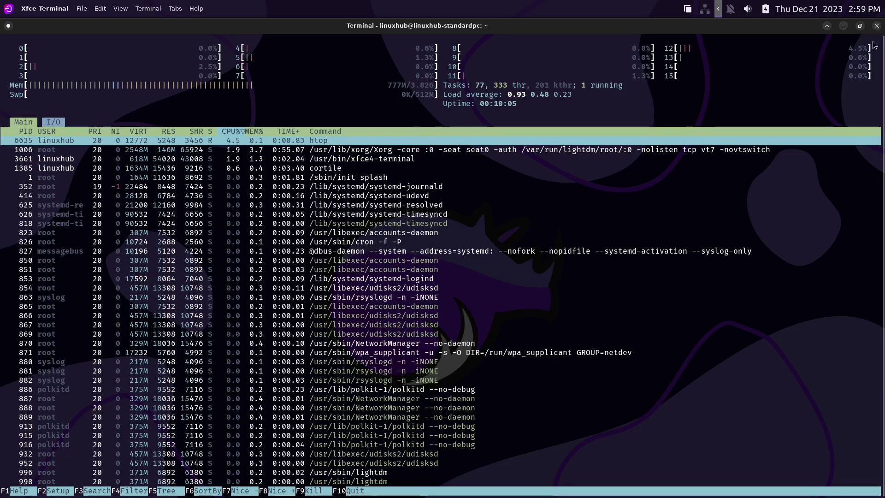
{"action": "left_click", "coordinate": [877, 26]}
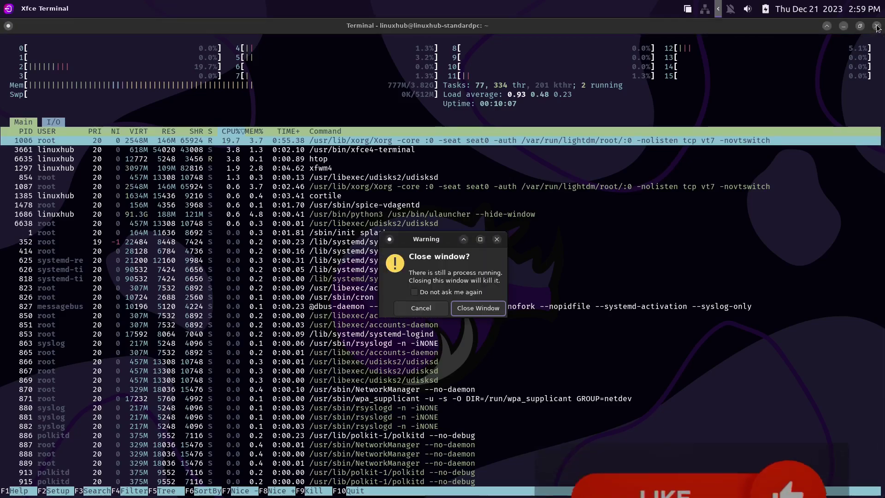
{"action": "left_click", "coordinate": [477, 313]}
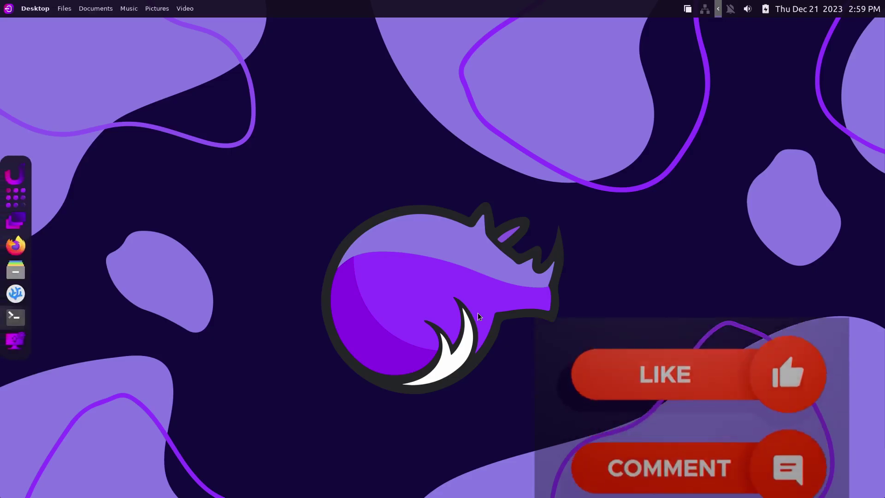